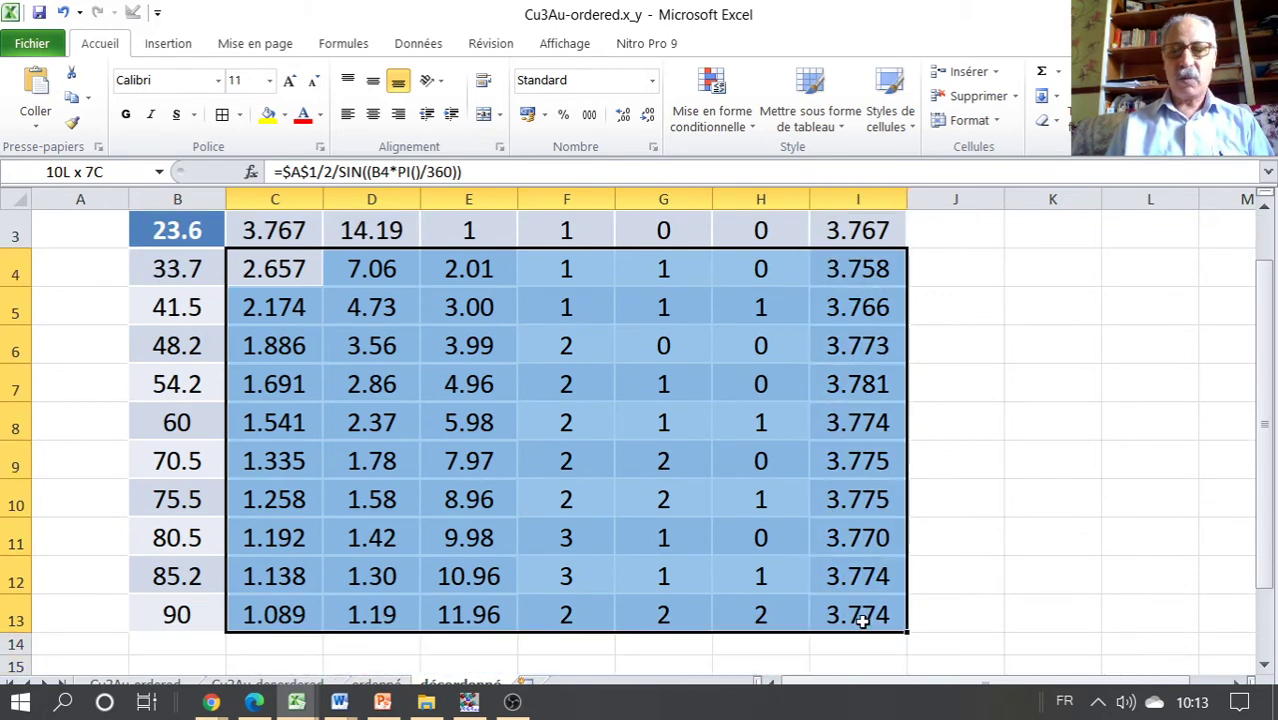
# - Clear the contents of cells C4:I13, keeping the 2θ values and the first data row
pyautogui.press('Delete')
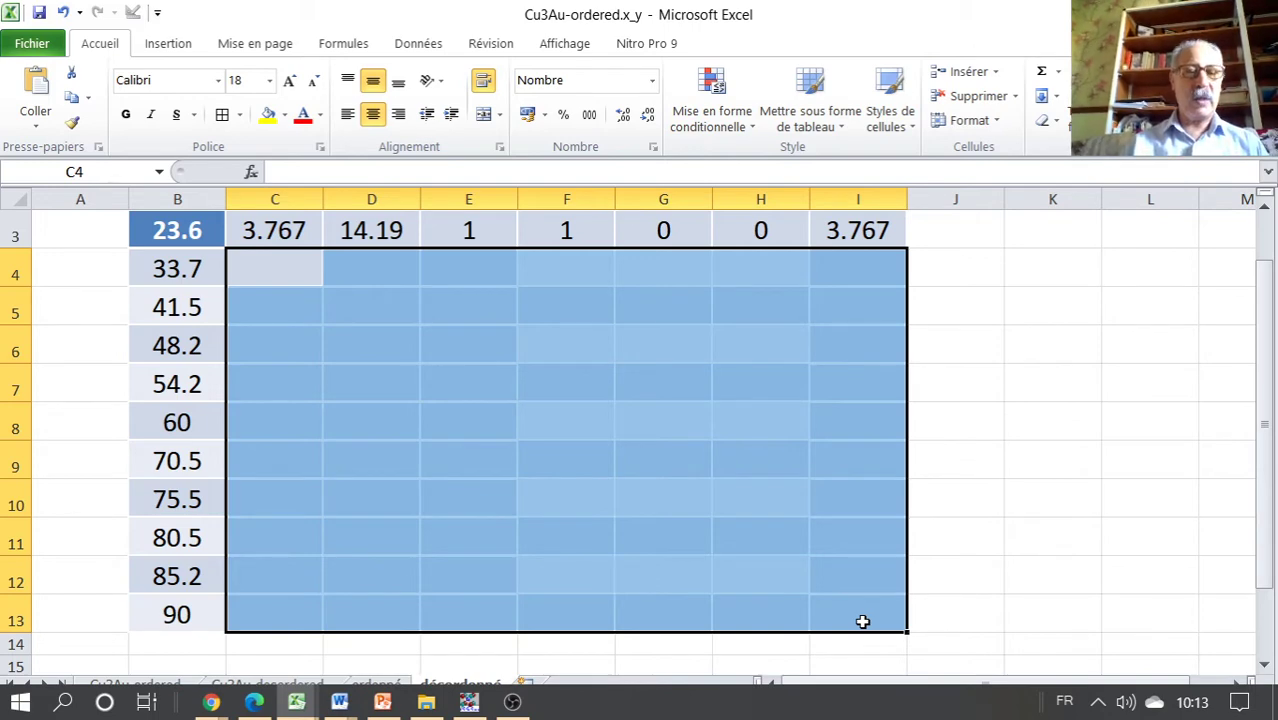
pyautogui.click(1029, 504)
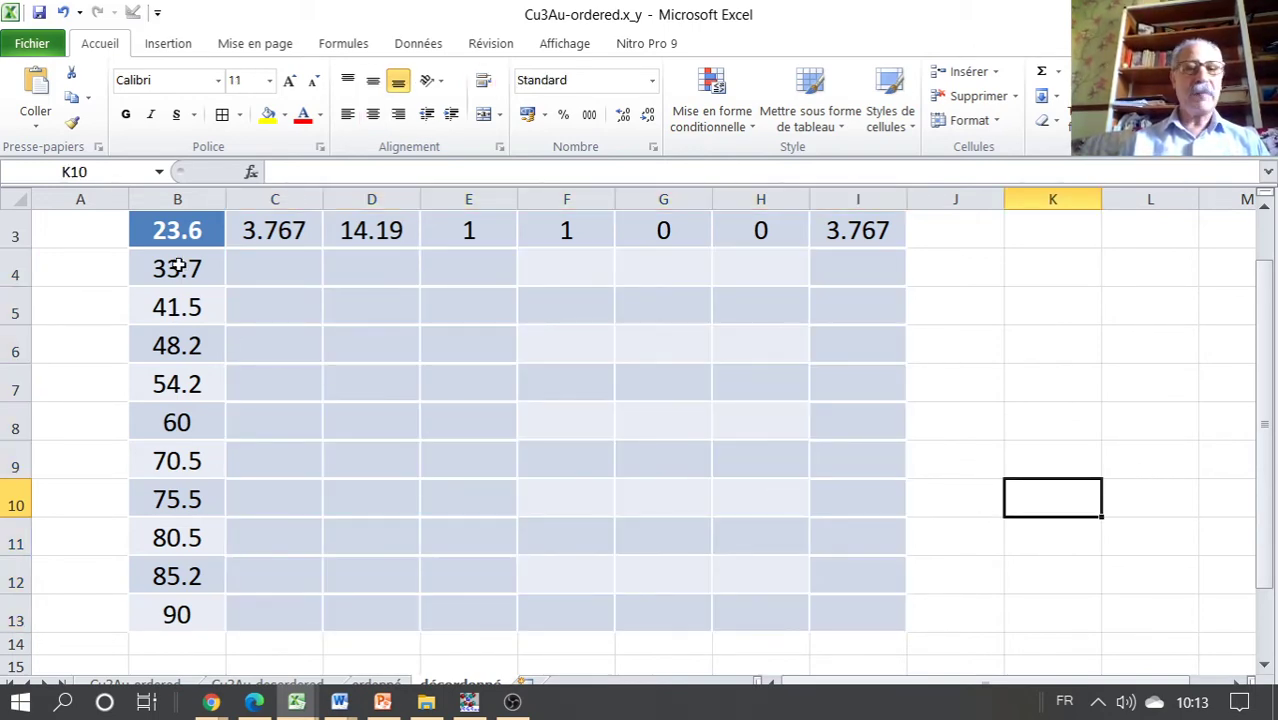
# - Examine the row 3 formulas for d in C3, dxd in D3 and the ratio in E3, along with the wavelength in A1
pyautogui.click(1266, 210)
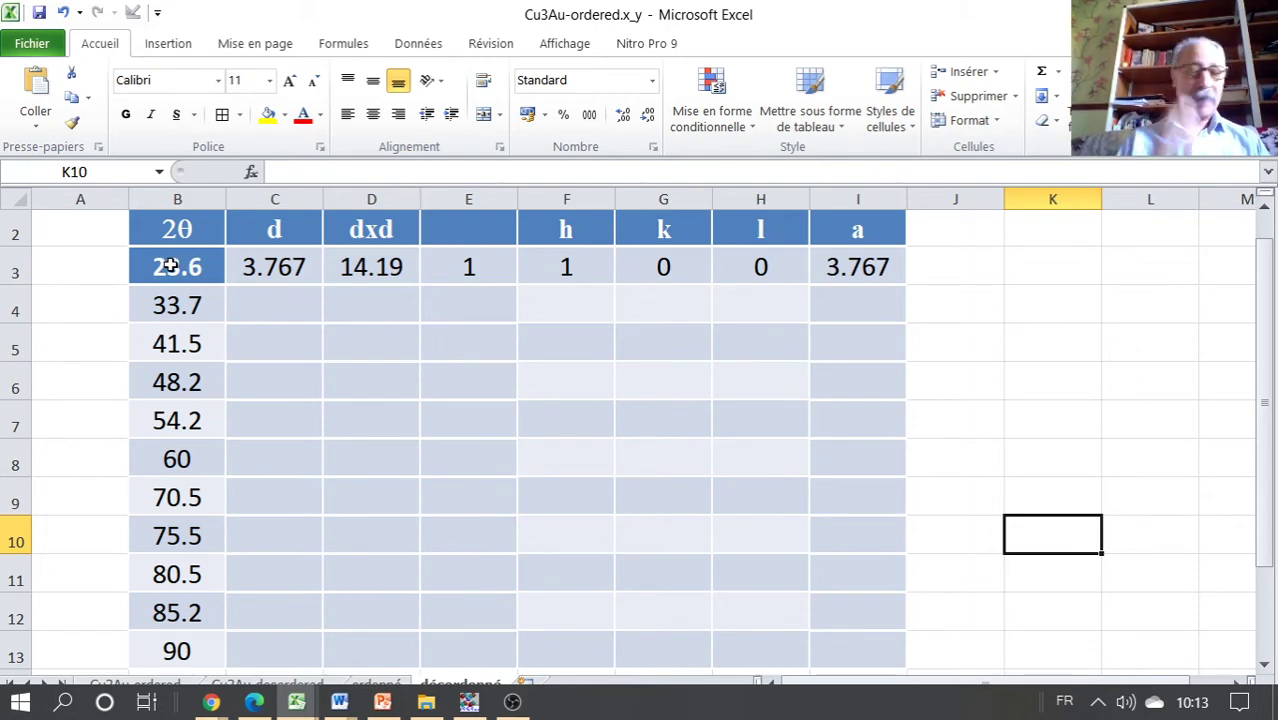
pyautogui.click(288, 270)
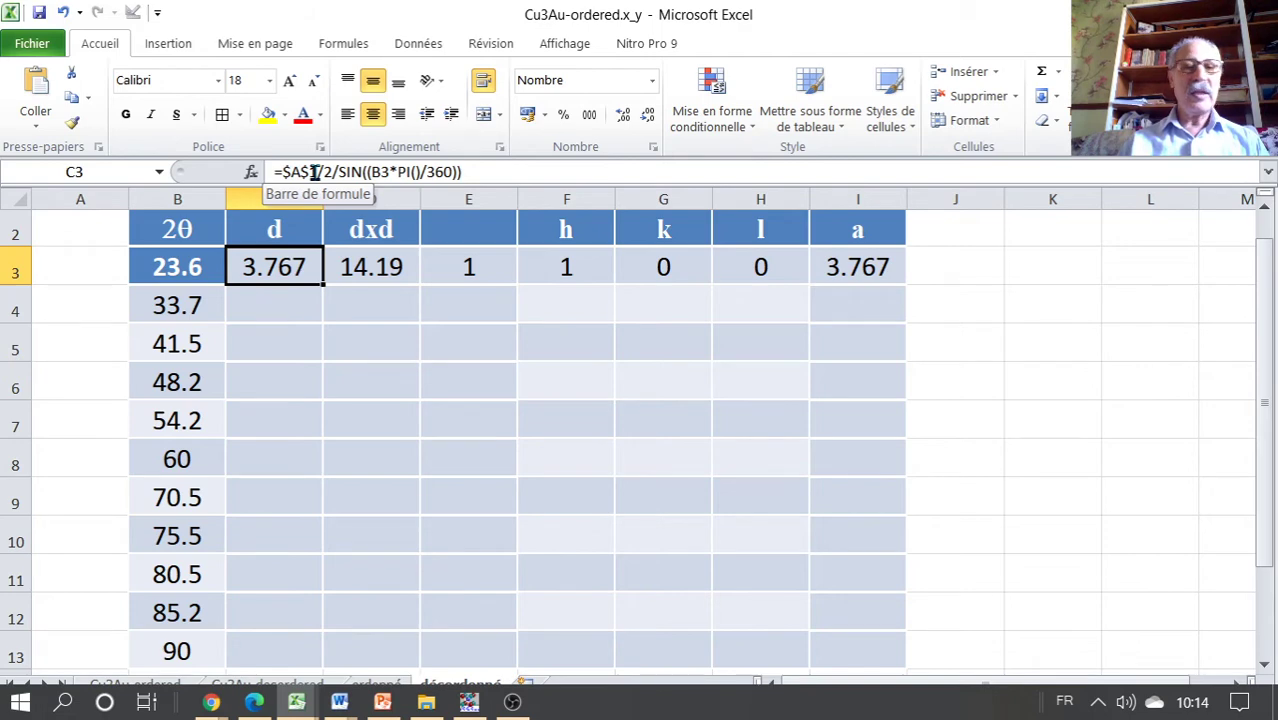
pyautogui.click(1265, 206)
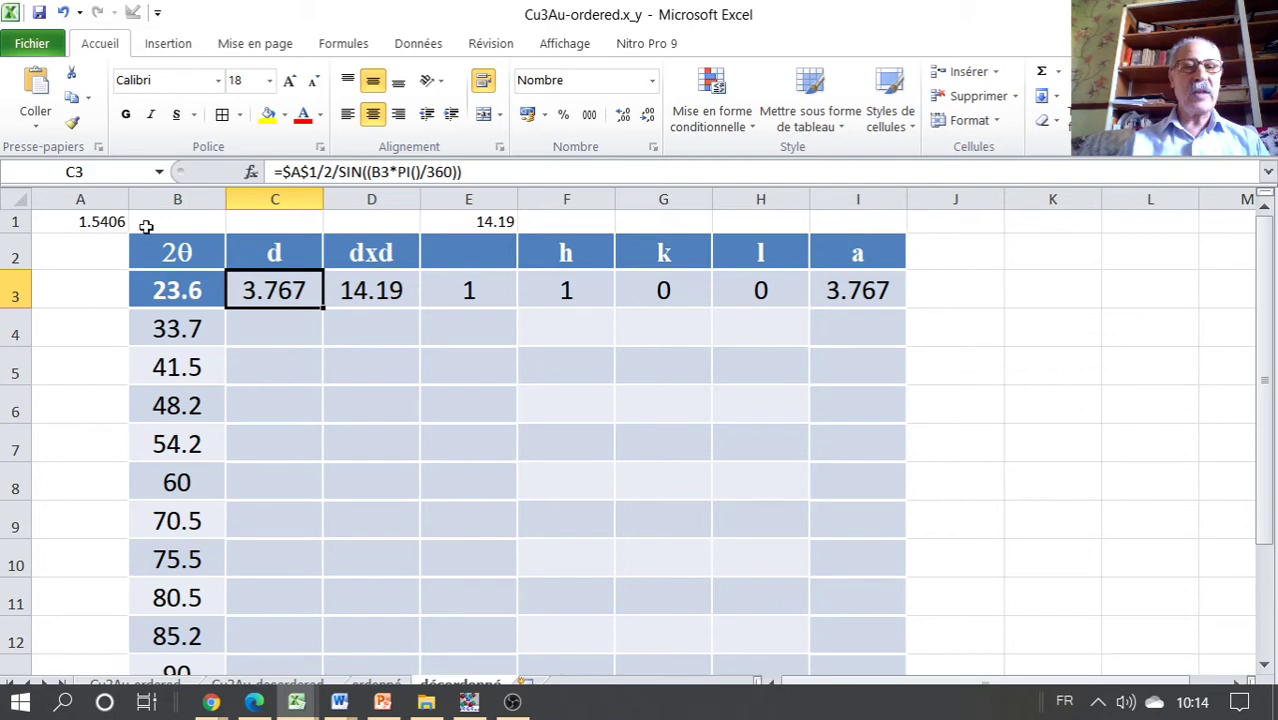
pyautogui.click(368, 172)
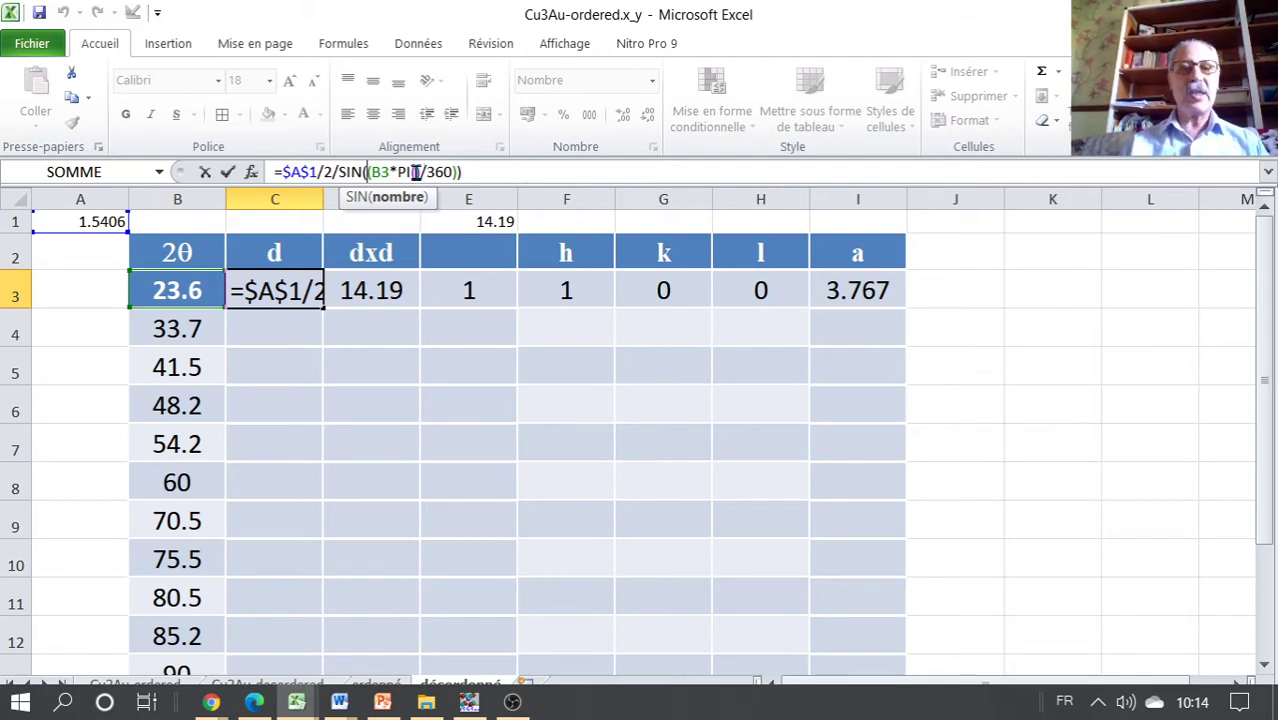
pyautogui.moveTo(415, 172); pyautogui.dragTo(398, 172)
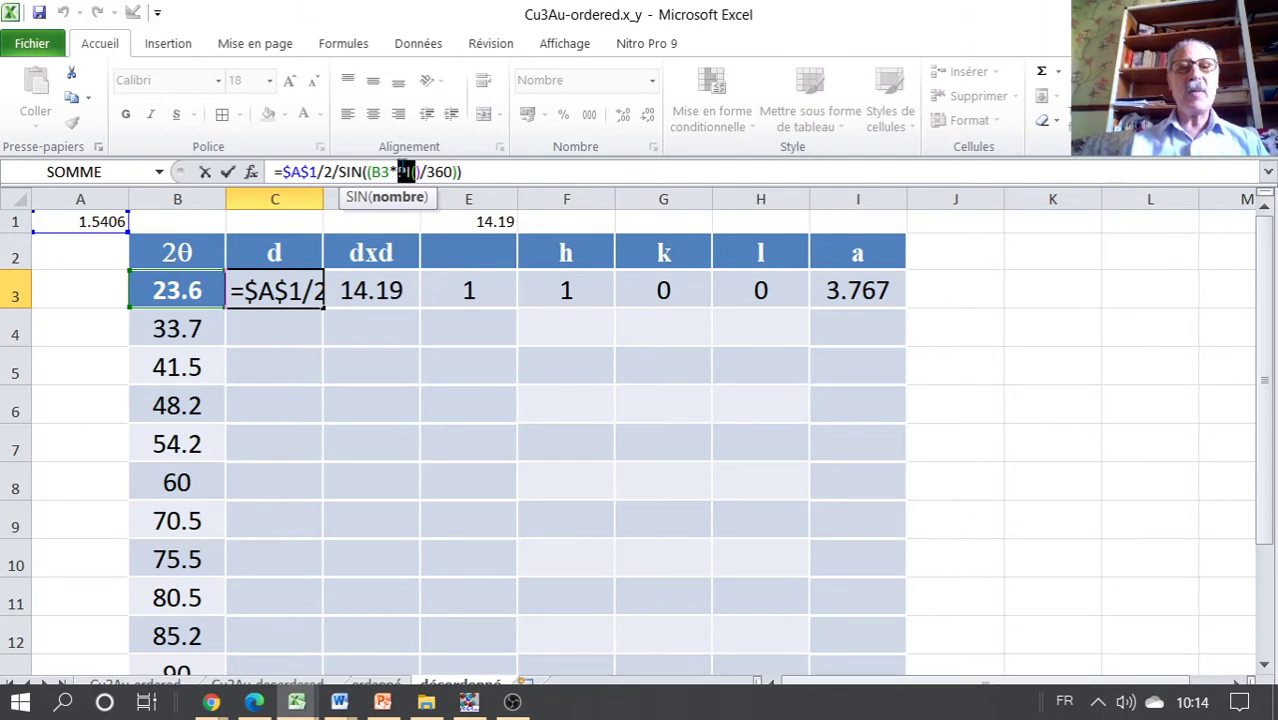
pyautogui.click(437, 171)
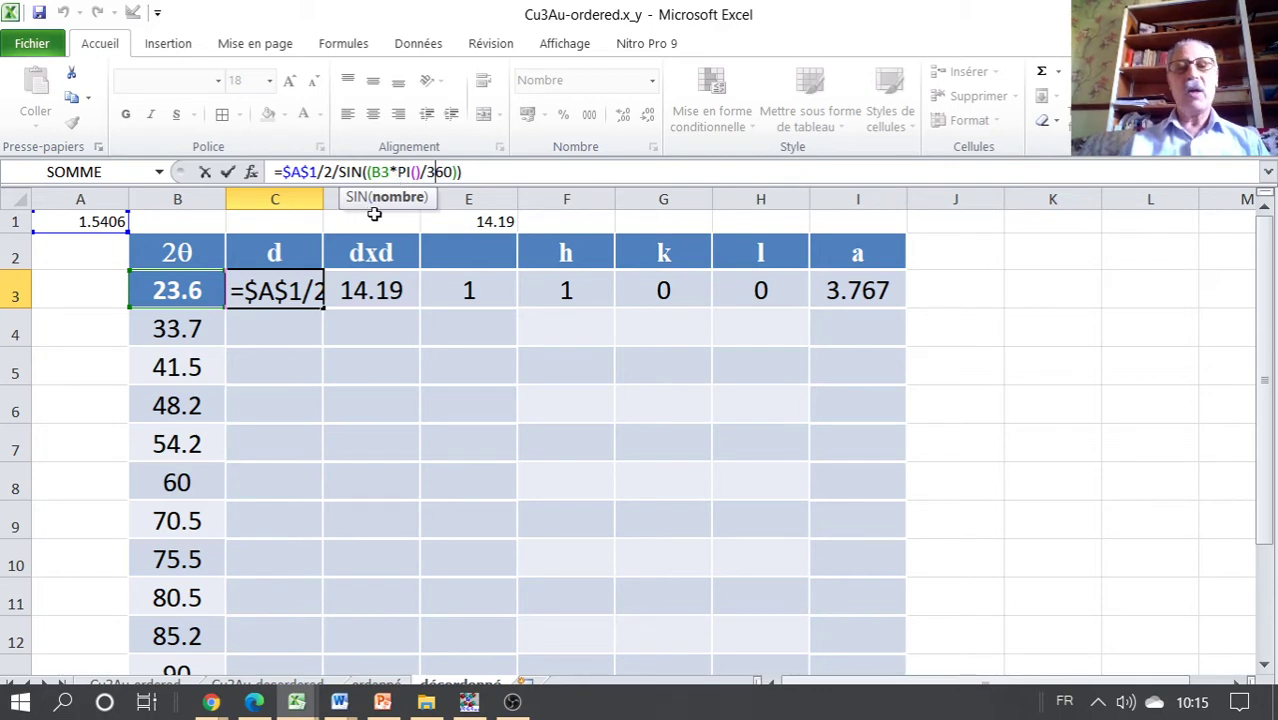
pyautogui.click(476, 172)
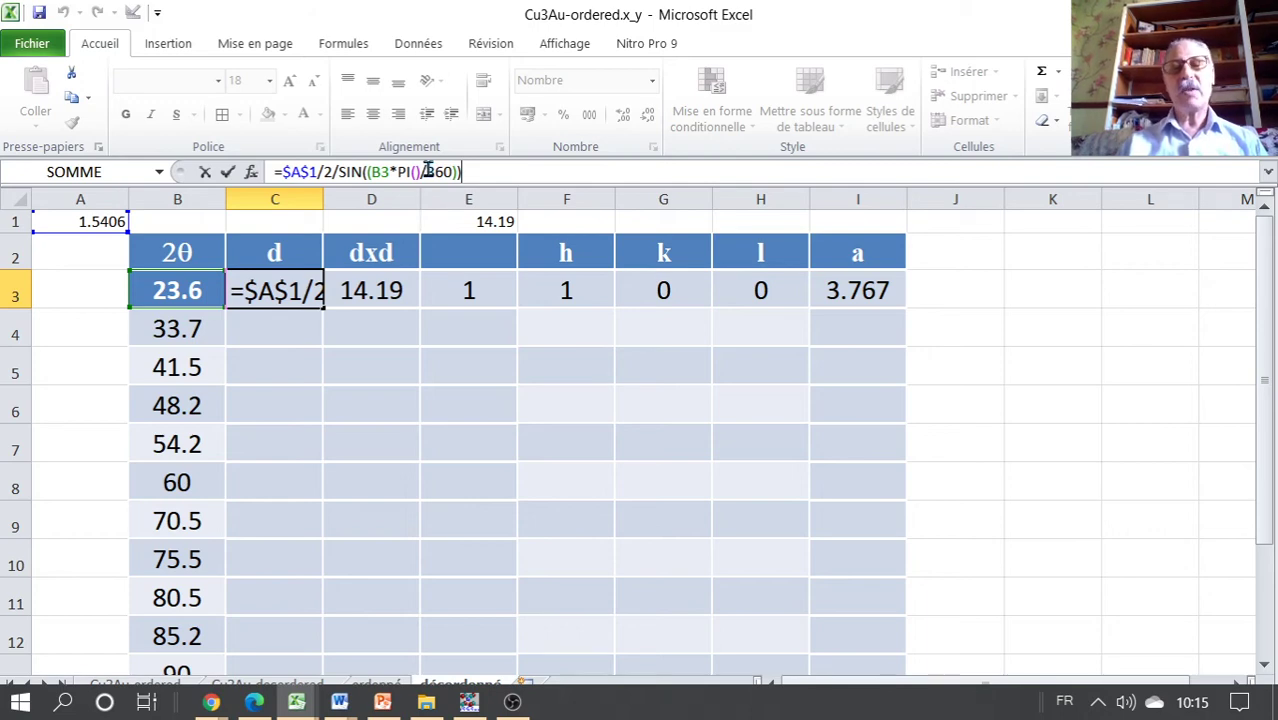
pyautogui.click(369, 172)
pyautogui.write('(')
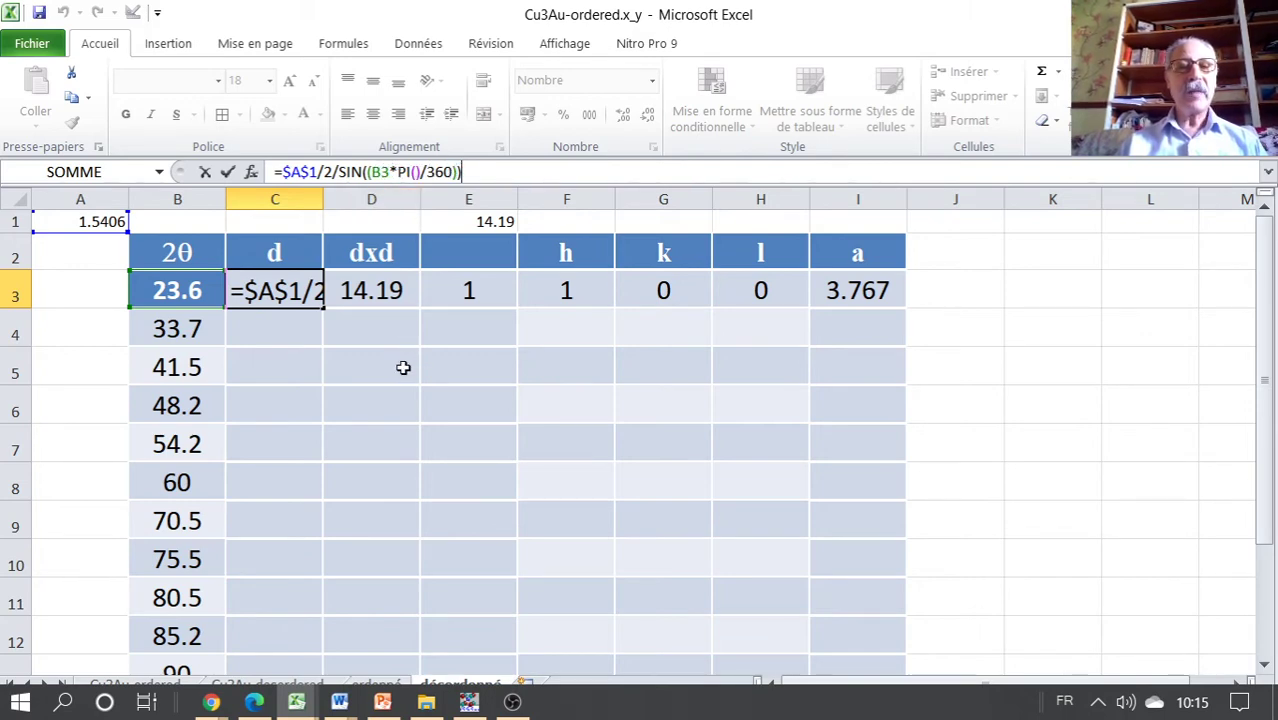
pyautogui.click(366, 289)
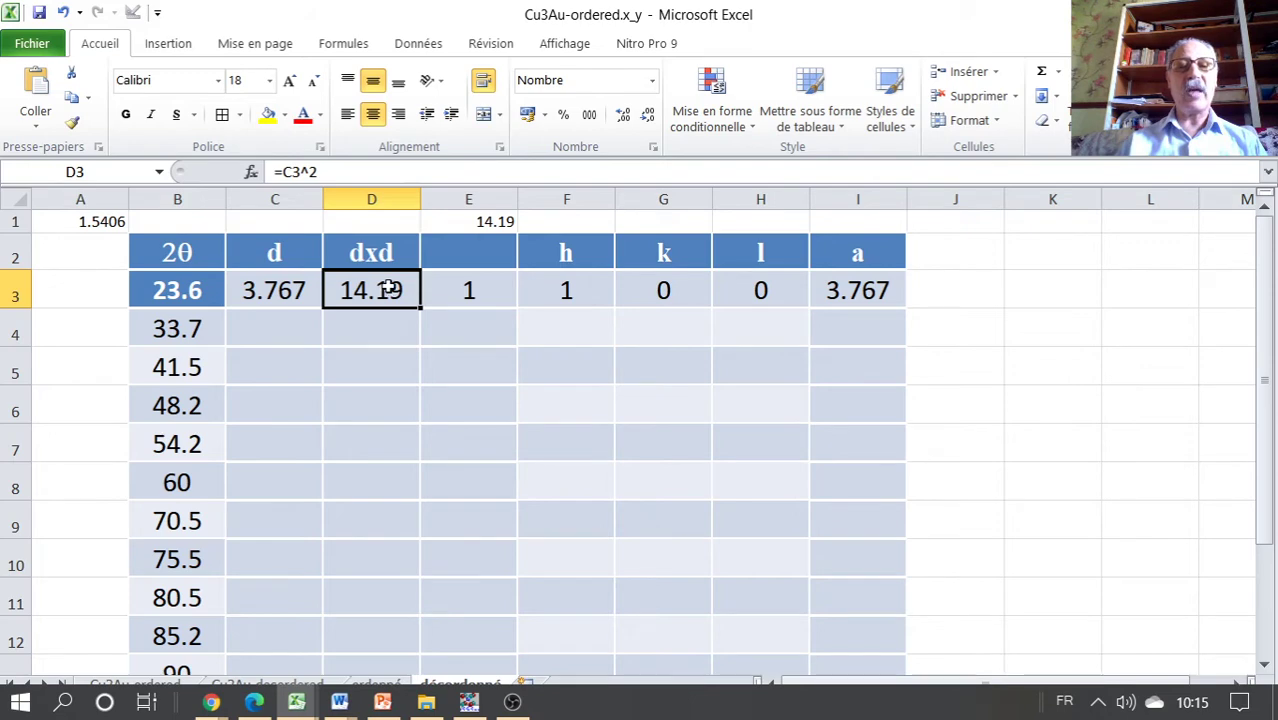
pyautogui.click(471, 290)
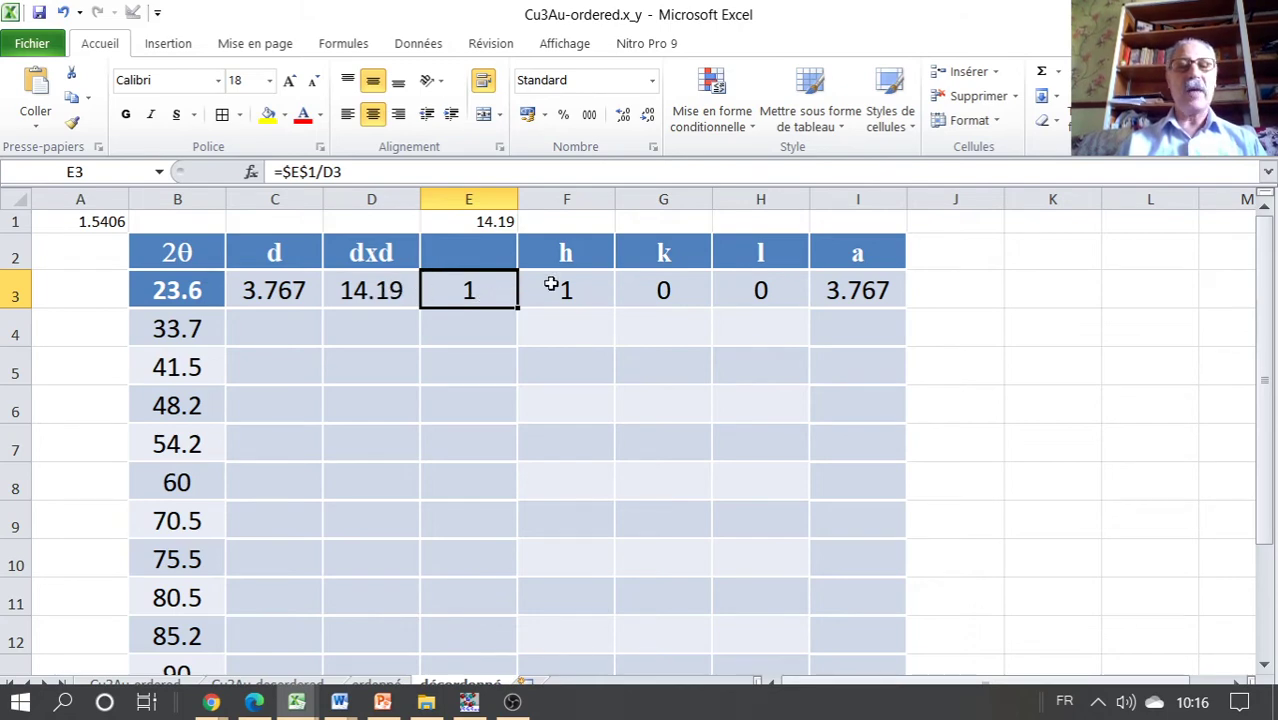
# - Clear the h, k and l values in F3:H3
pyautogui.moveTo(562, 286); pyautogui.dragTo(747, 286)
pyautogui.press('Delete')
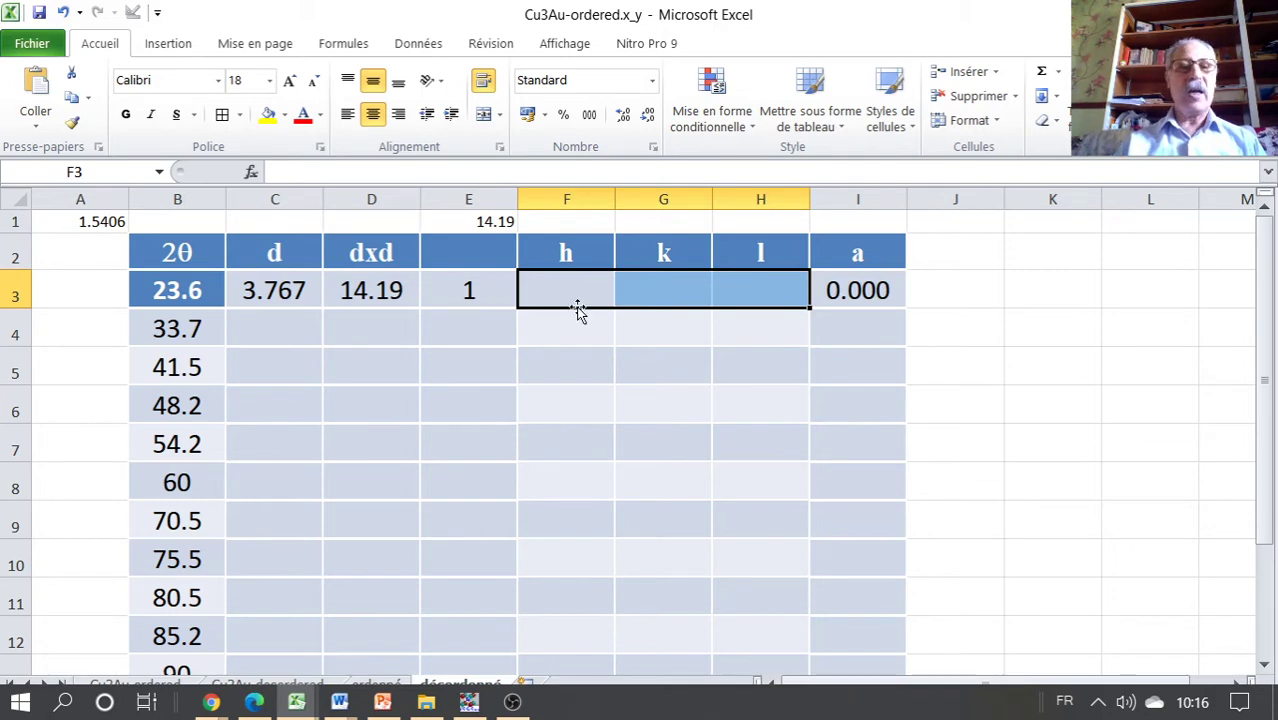
# - Fill the formulas of C3, D3 and E3 down their columns to the last 2θ row
pyautogui.click(298, 291)
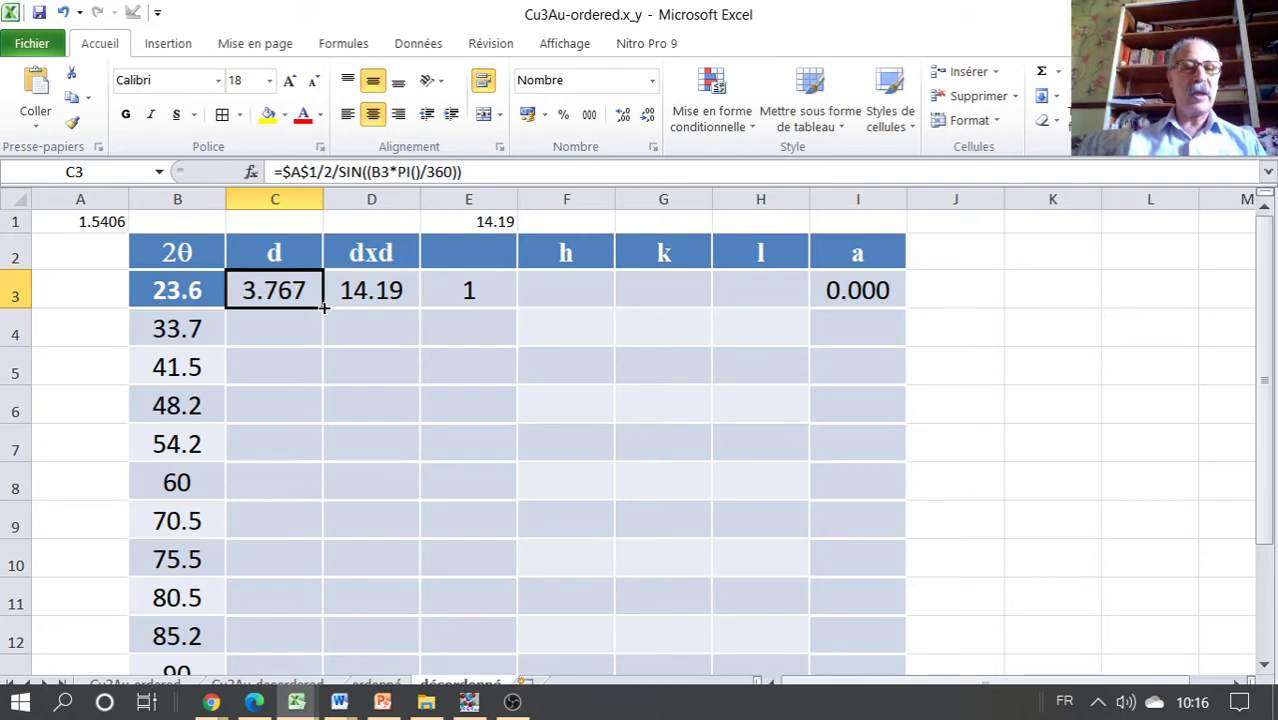
pyautogui.doubleClick(324, 308)
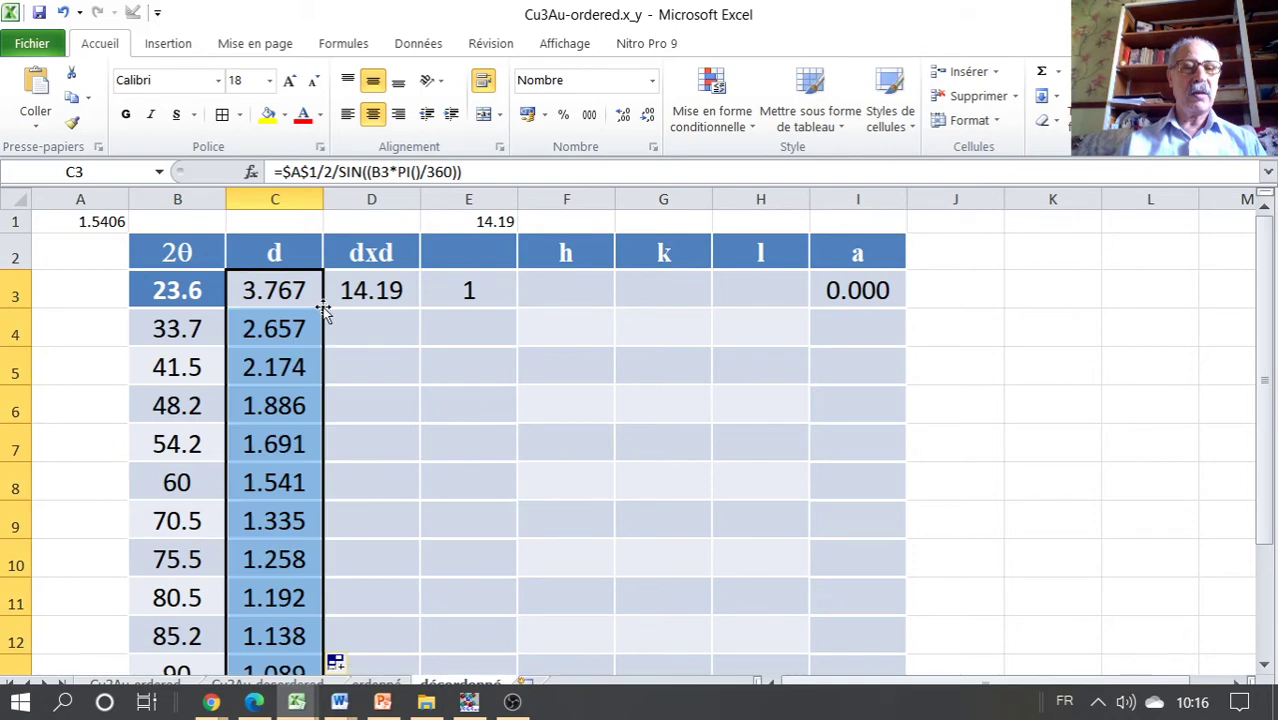
pyautogui.click(372, 290)
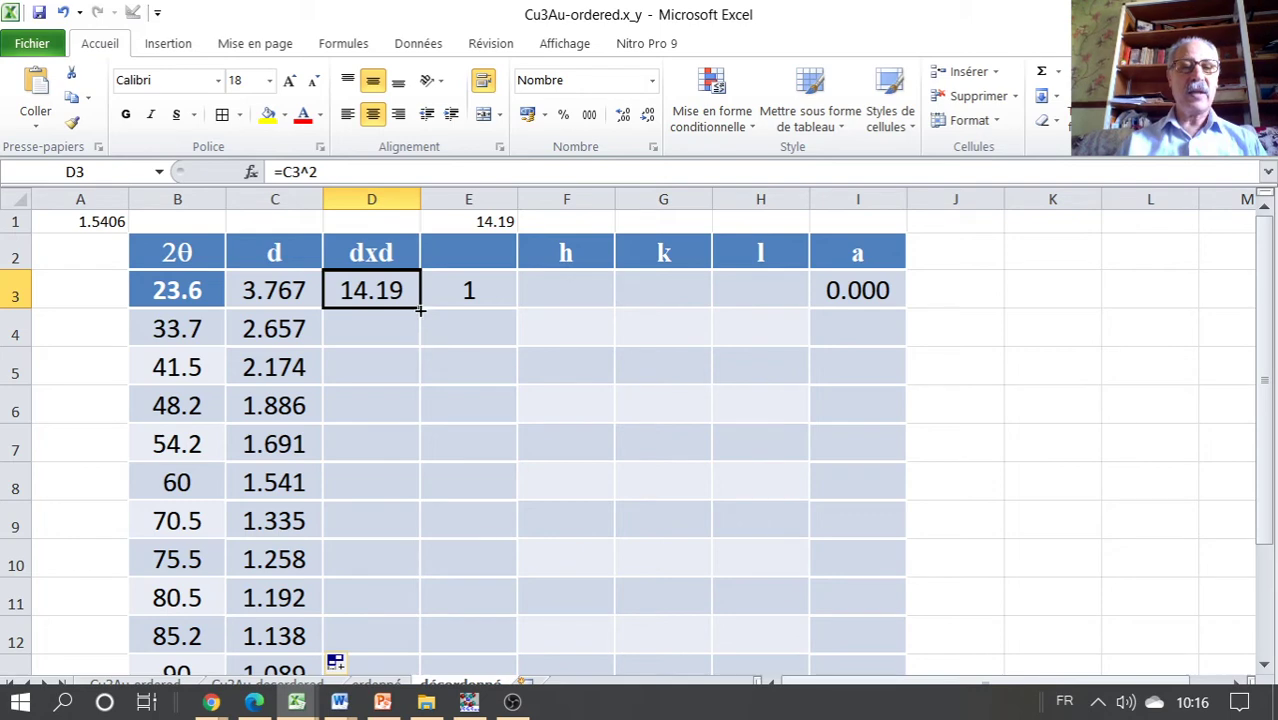
pyautogui.doubleClick(420, 310)
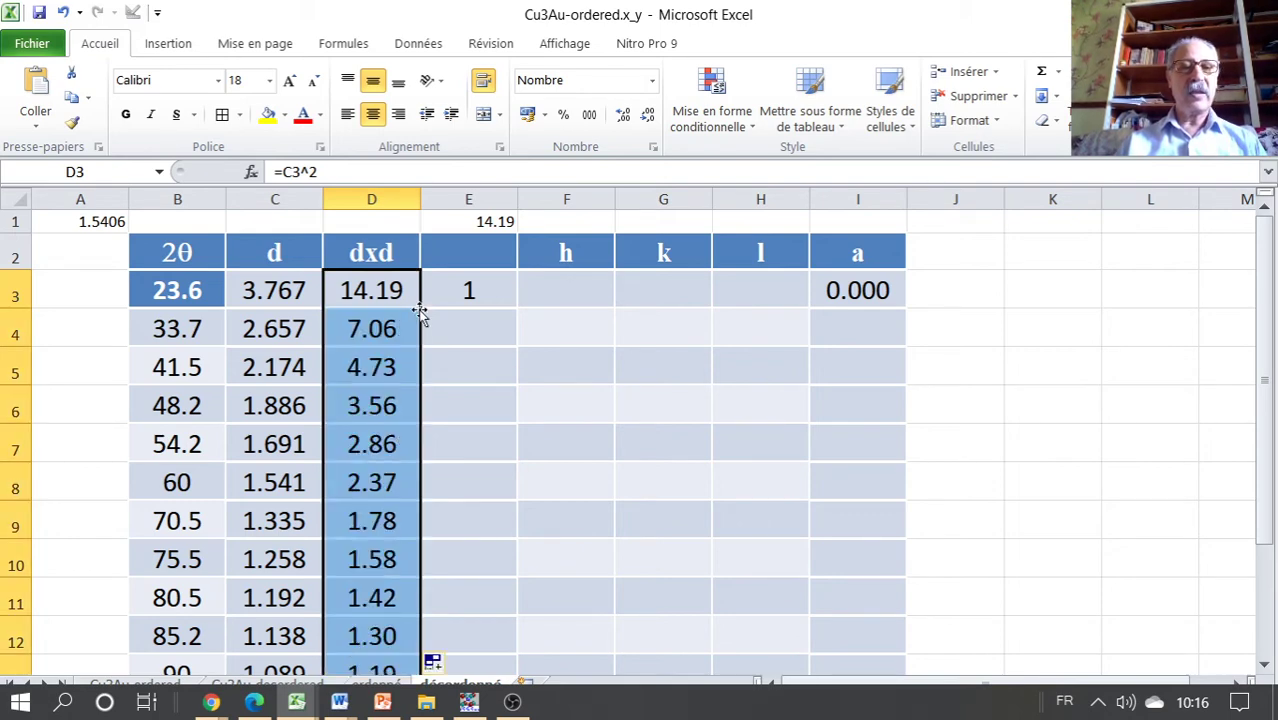
pyautogui.click(466, 289)
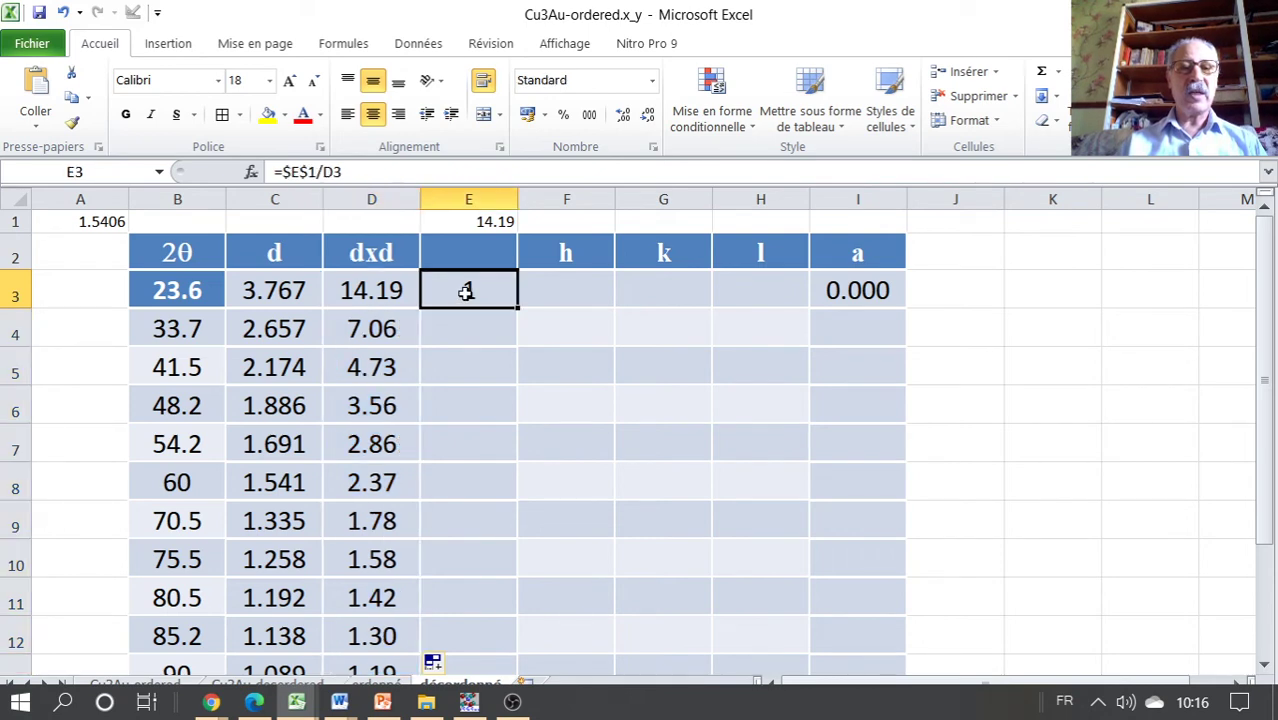
pyautogui.doubleClick(519, 310)
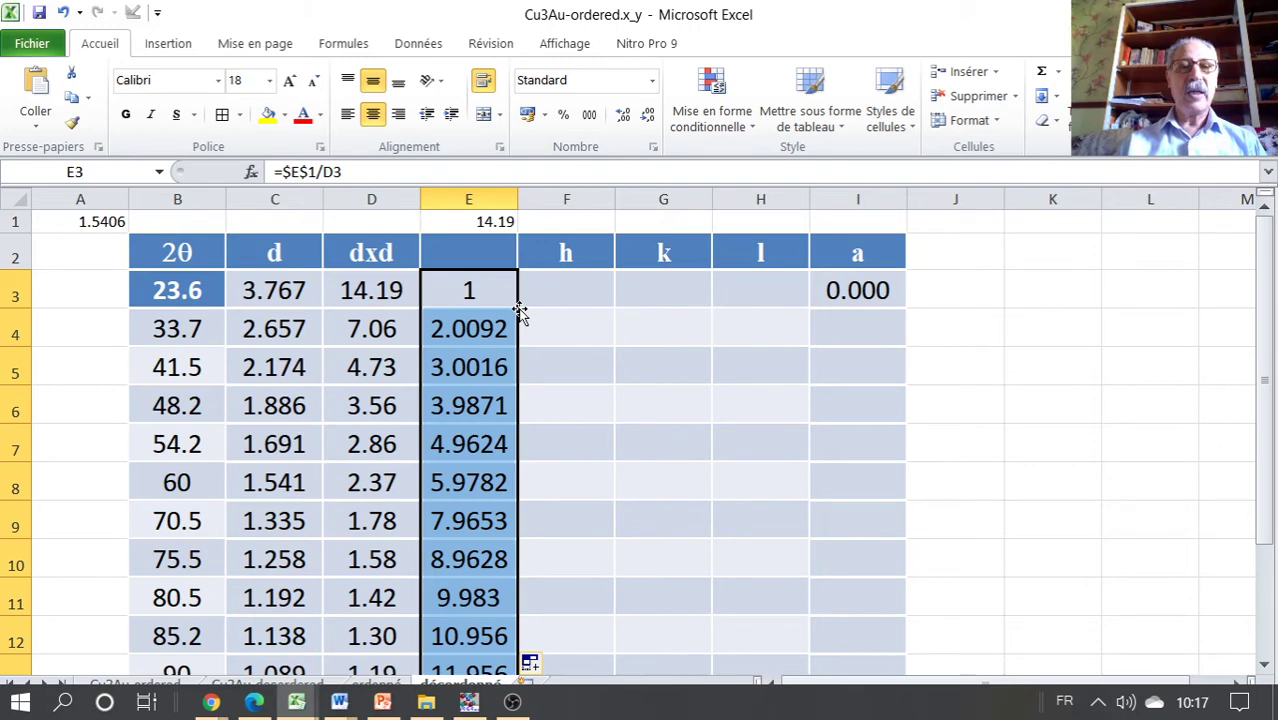
# - Format the ratio values in column E to show one decimal place
pyautogui.click(622, 115)
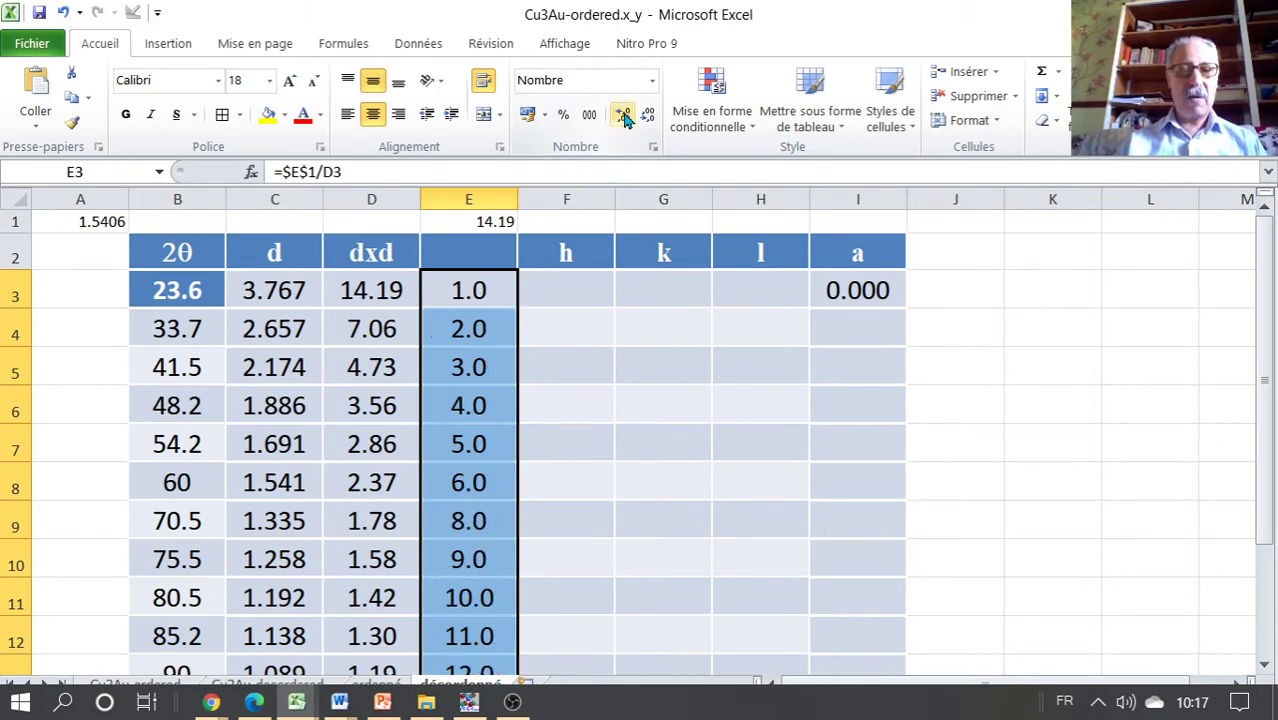
pyautogui.click(648, 116)
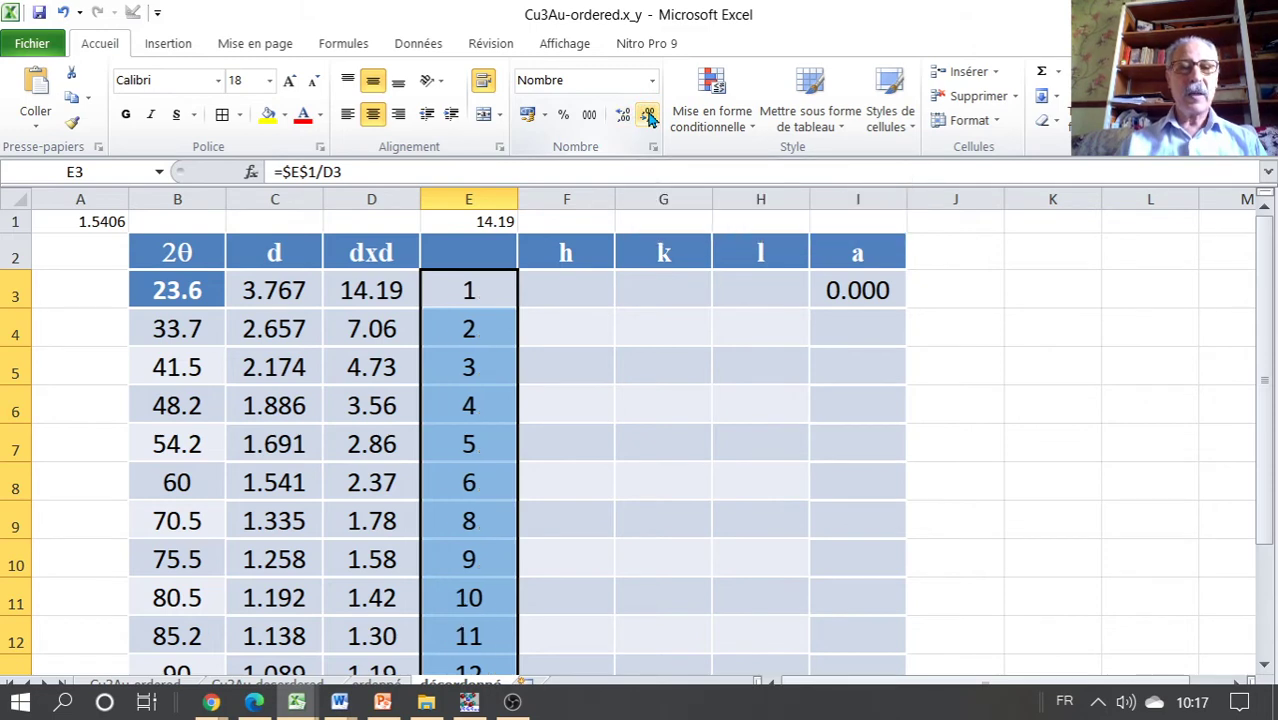
pyautogui.click(623, 115)
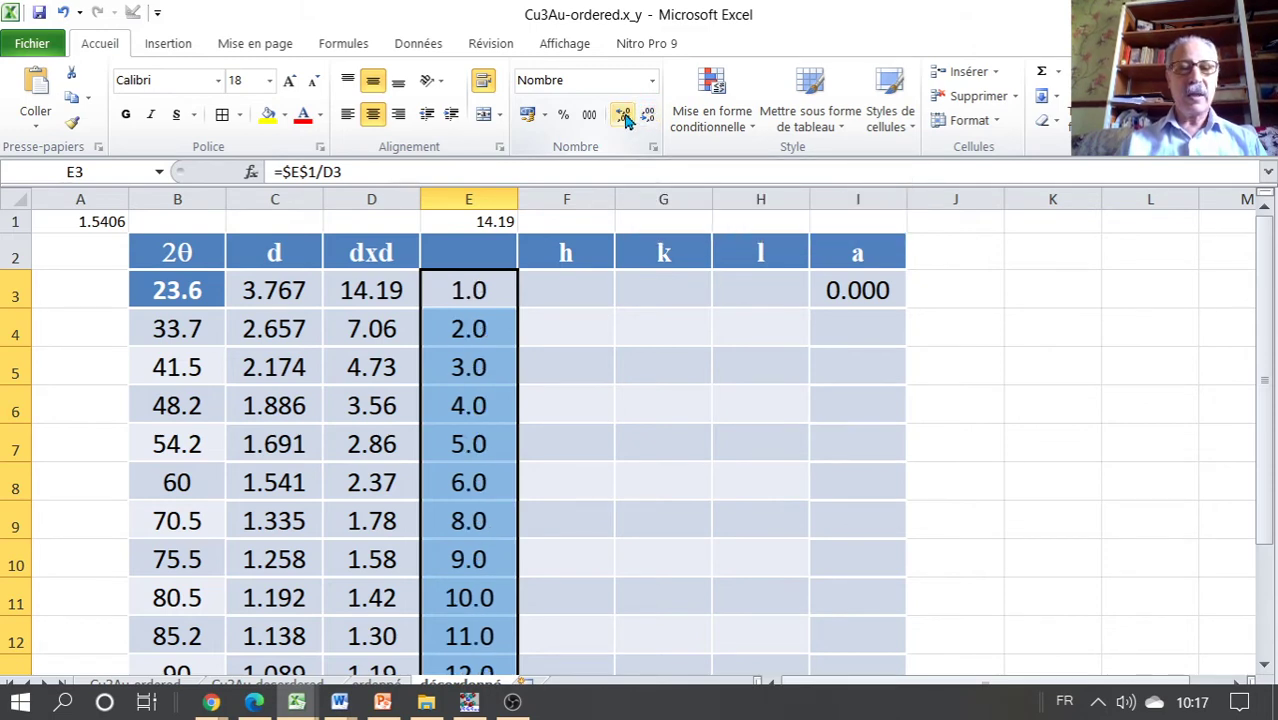
pyautogui.click(623, 115)
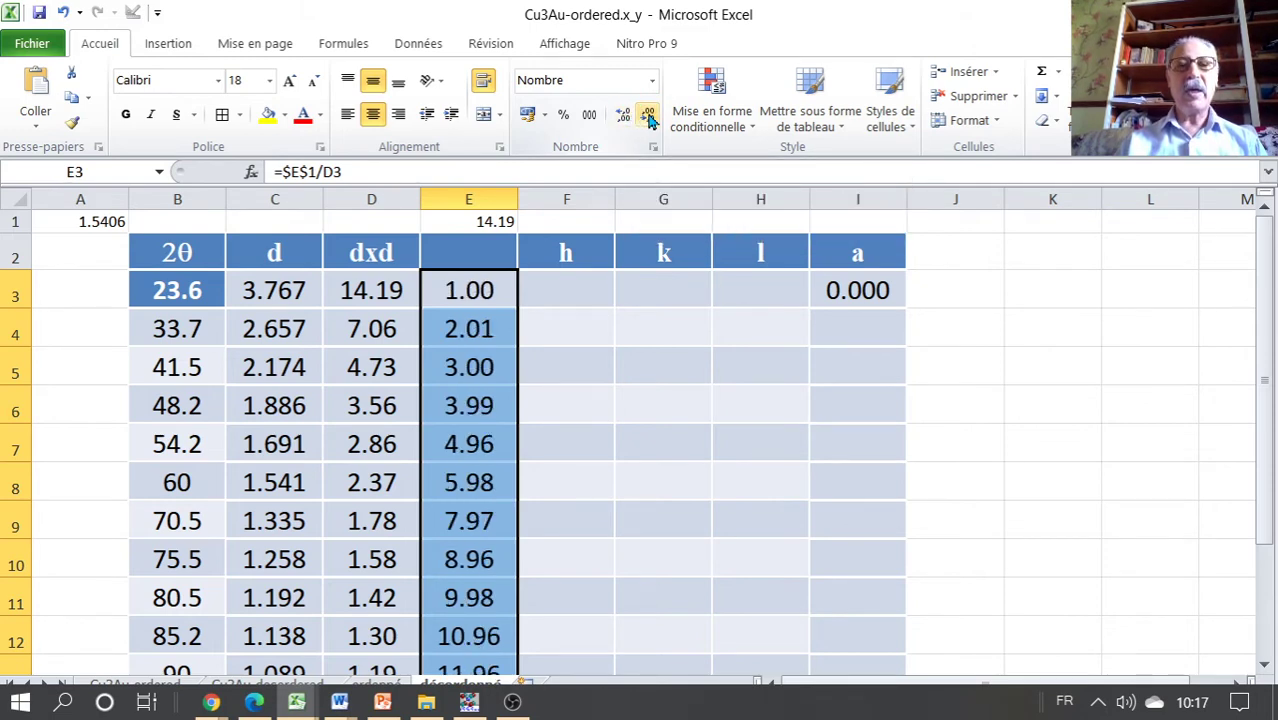
pyautogui.click(649, 117)
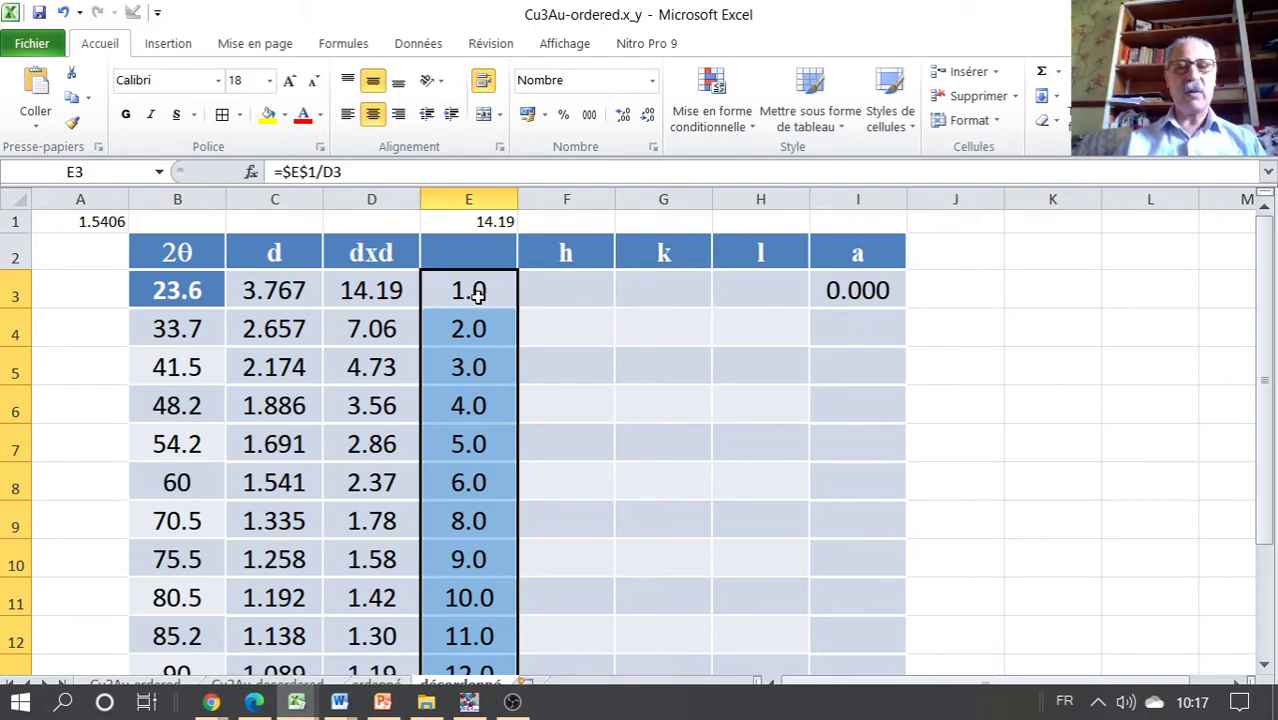
pyautogui.click(552, 335)
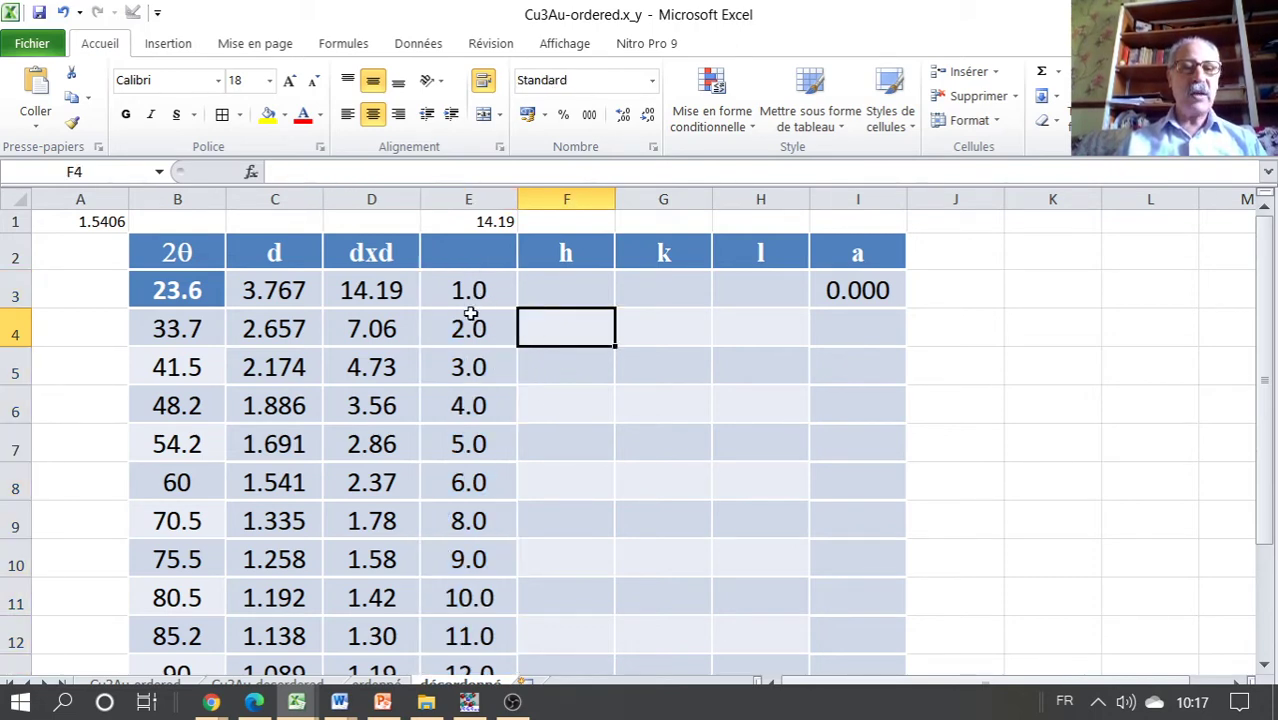
# - Enter Q in the Symbol-font header cell E2 to label the ratio column Θ
pyautogui.click(478, 254)
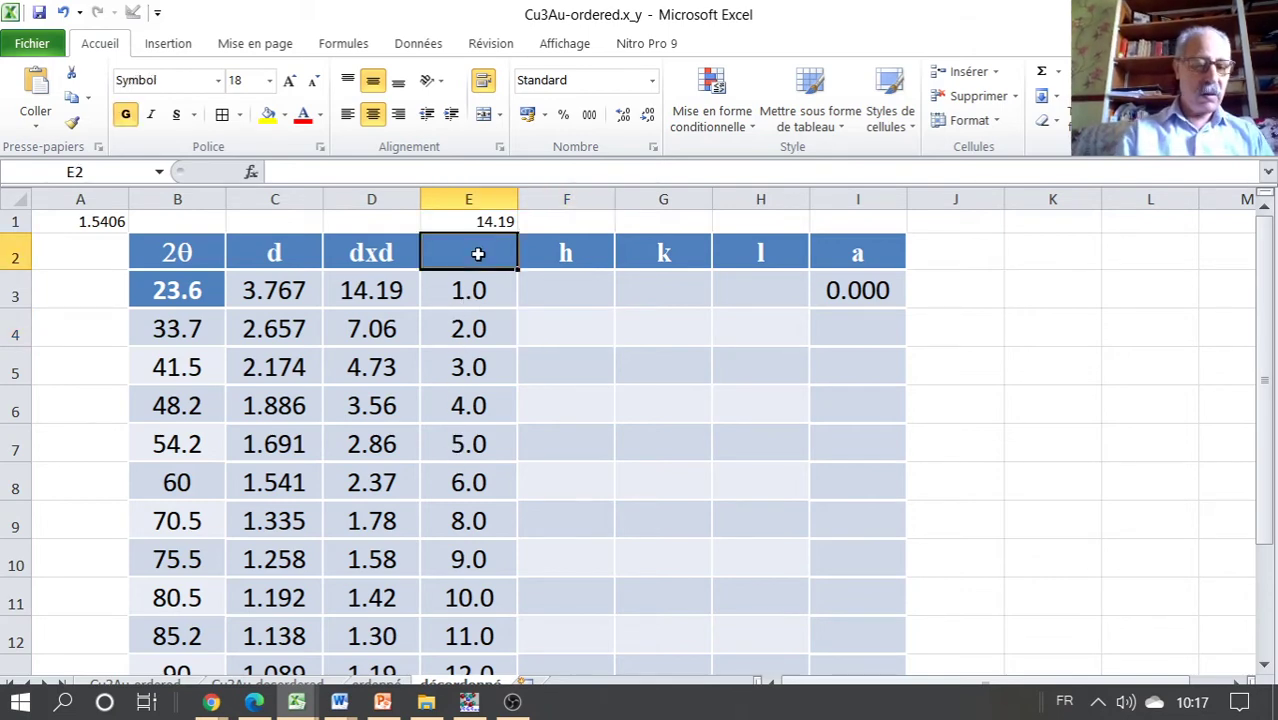
pyautogui.write('Q')
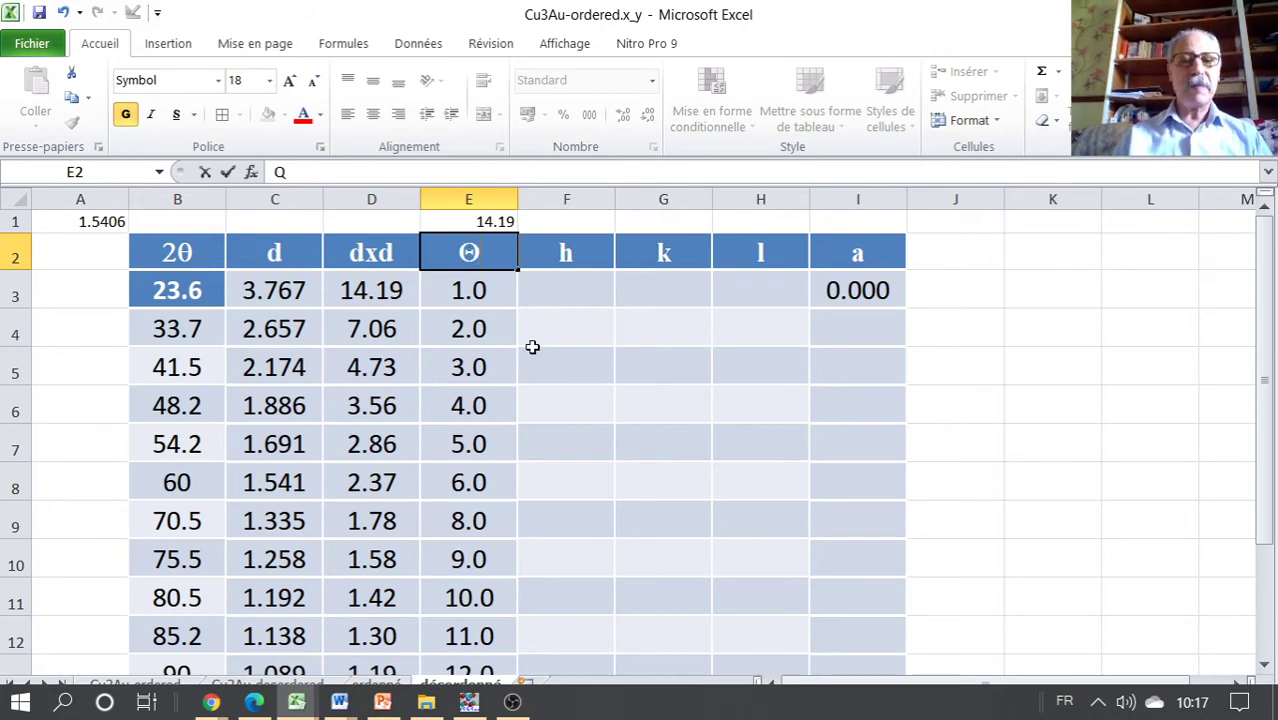
pyautogui.click(533, 351)
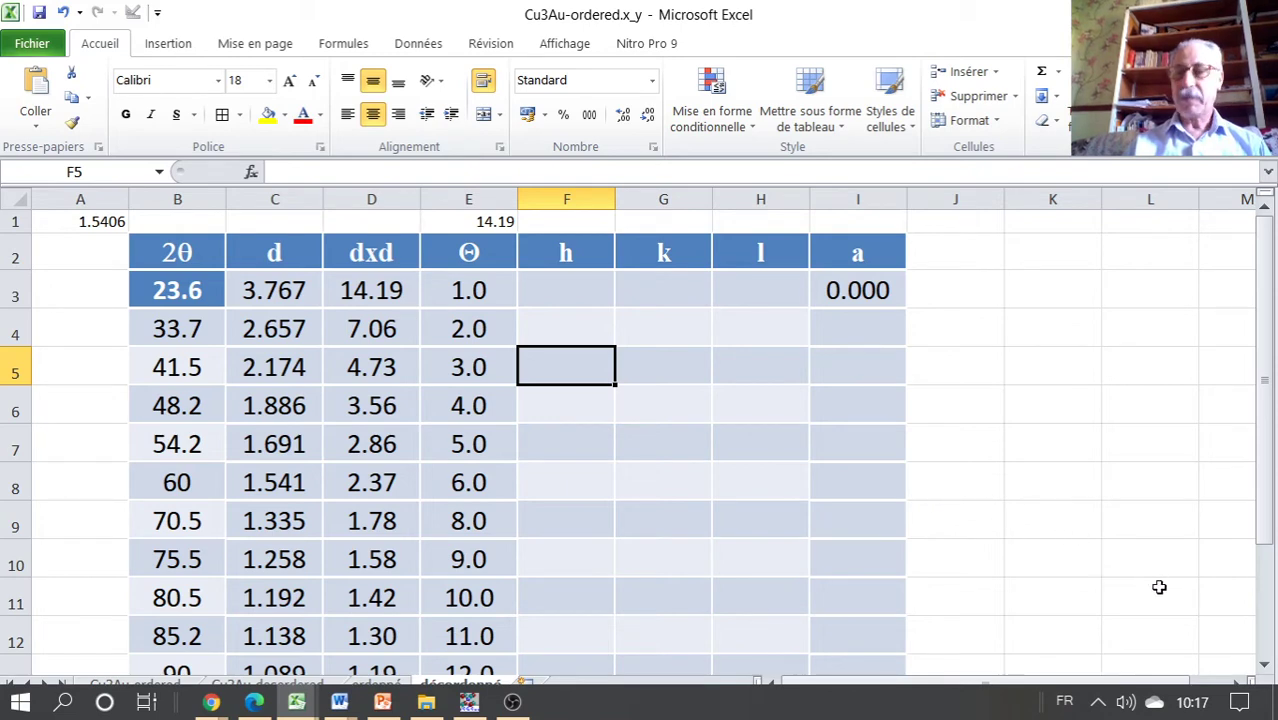
# - Enter the Miller indices h = 1, k = 0, l = 0 for the 23.6 peak in row 3
pyautogui.click(1265, 665)
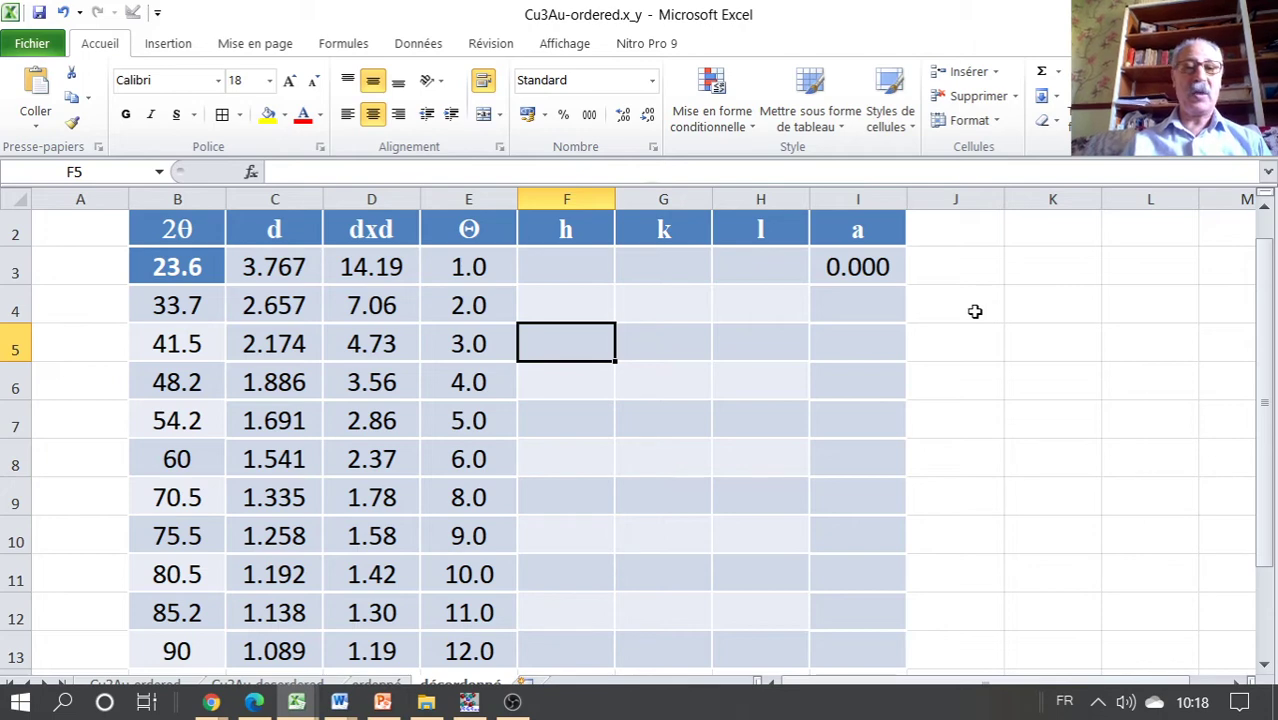
pyautogui.click(584, 263)
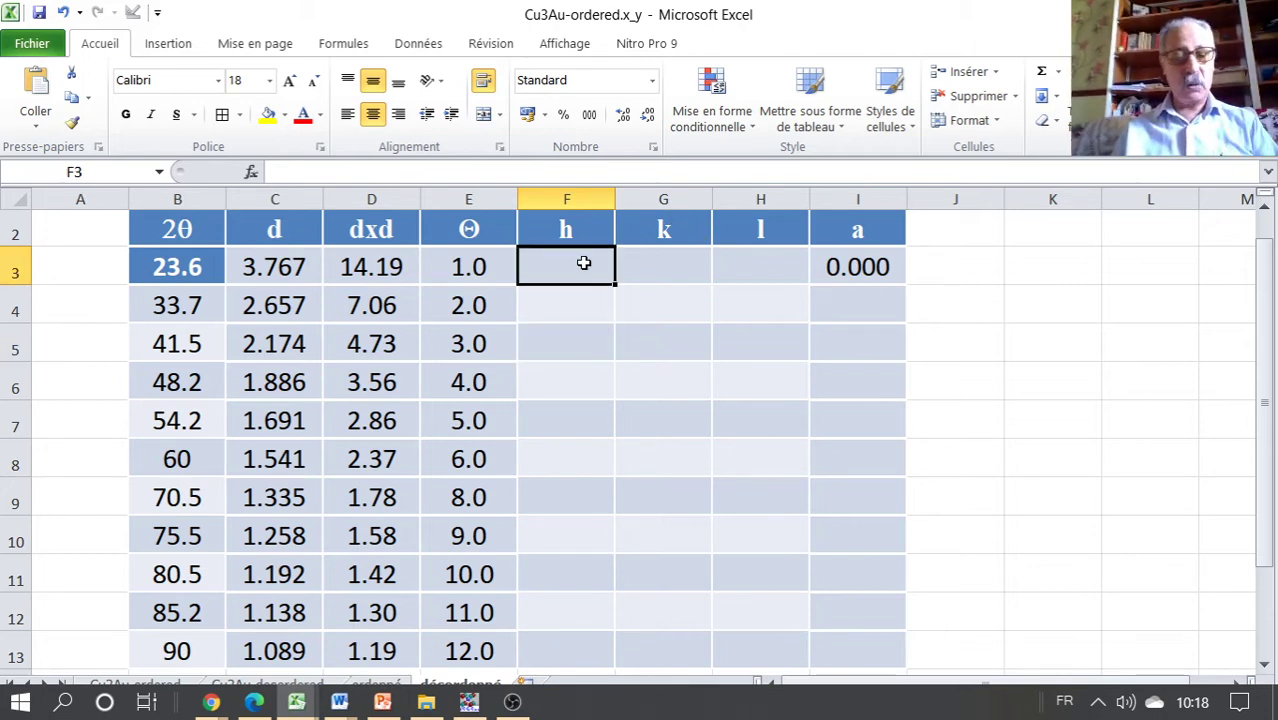
pyautogui.write('1')
pyautogui.press('Tab')
pyautogui.write('0')
pyautogui.press('Tab')
pyautogui.write('0')
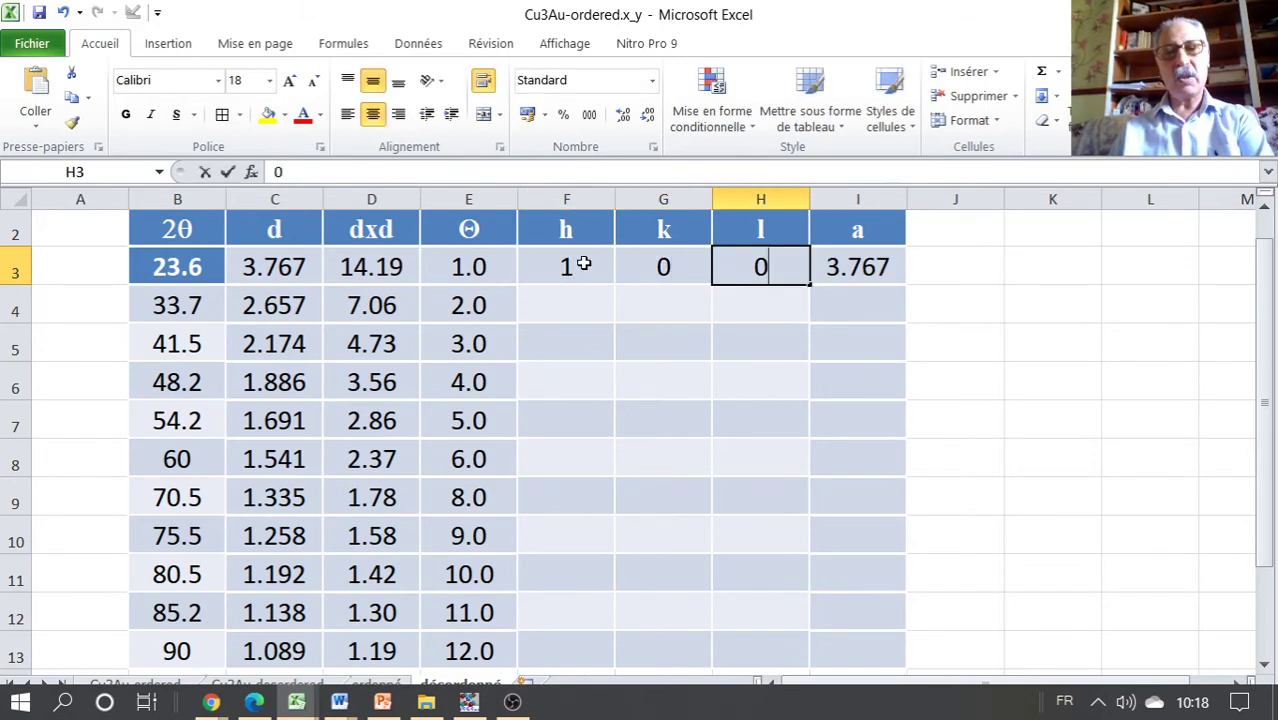
pyautogui.press('Down')
pyautogui.press('Left')
pyautogui.press('Left')
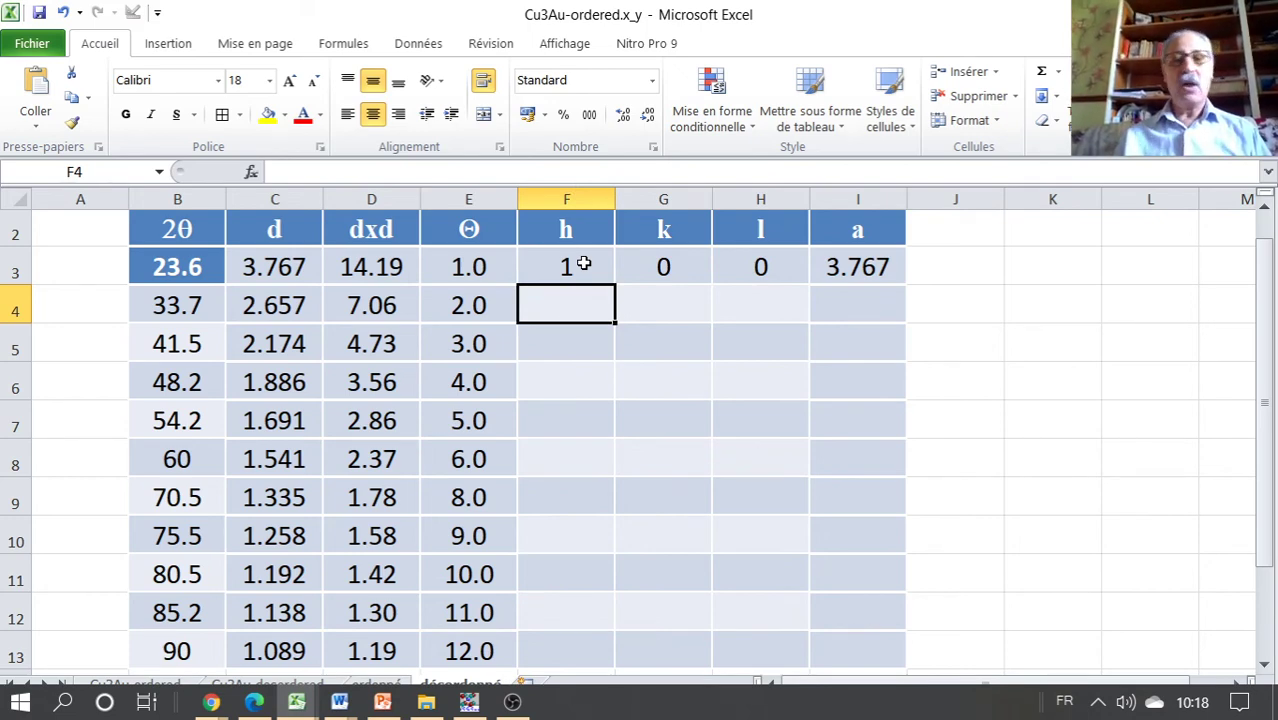
# - Enter the Miller indices h = 1, k = 1, l = 0 for the 33.7 peak in row 4
pyautogui.write('1')
pyautogui.press('Tab')
pyautogui.write('1')
pyautogui.press('Tab')
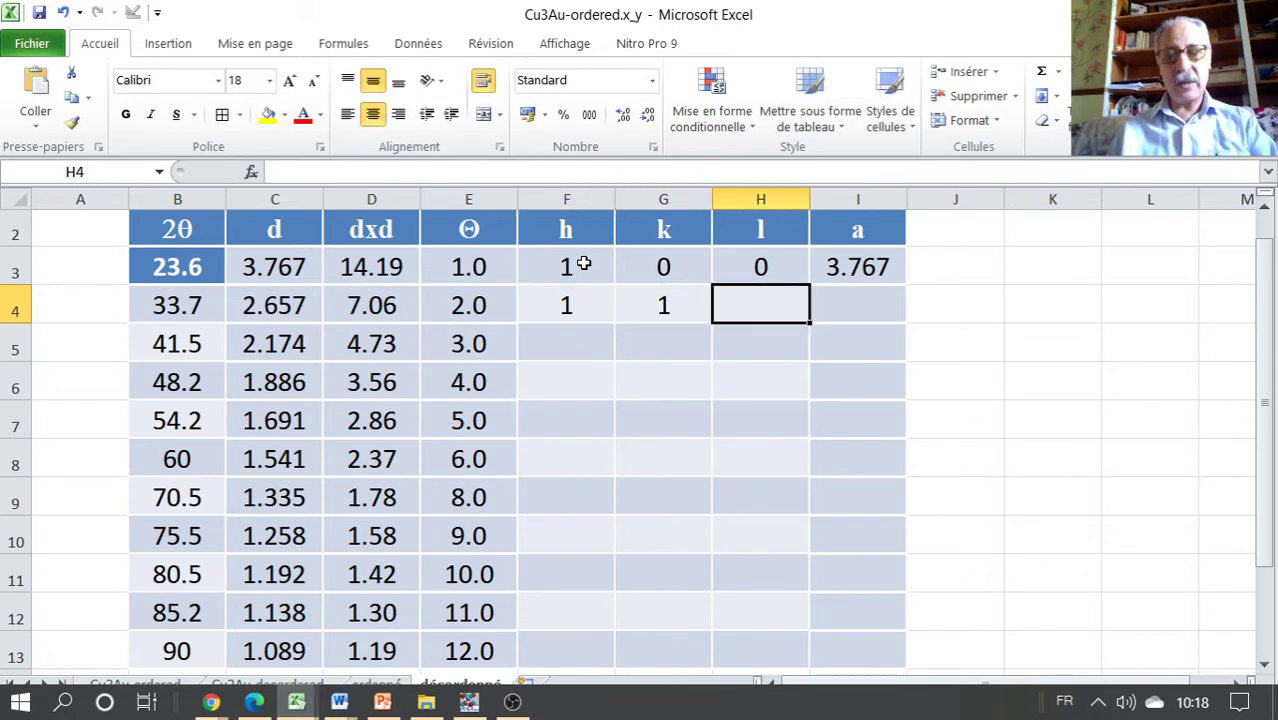
pyautogui.write('0')
pyautogui.press('Down')
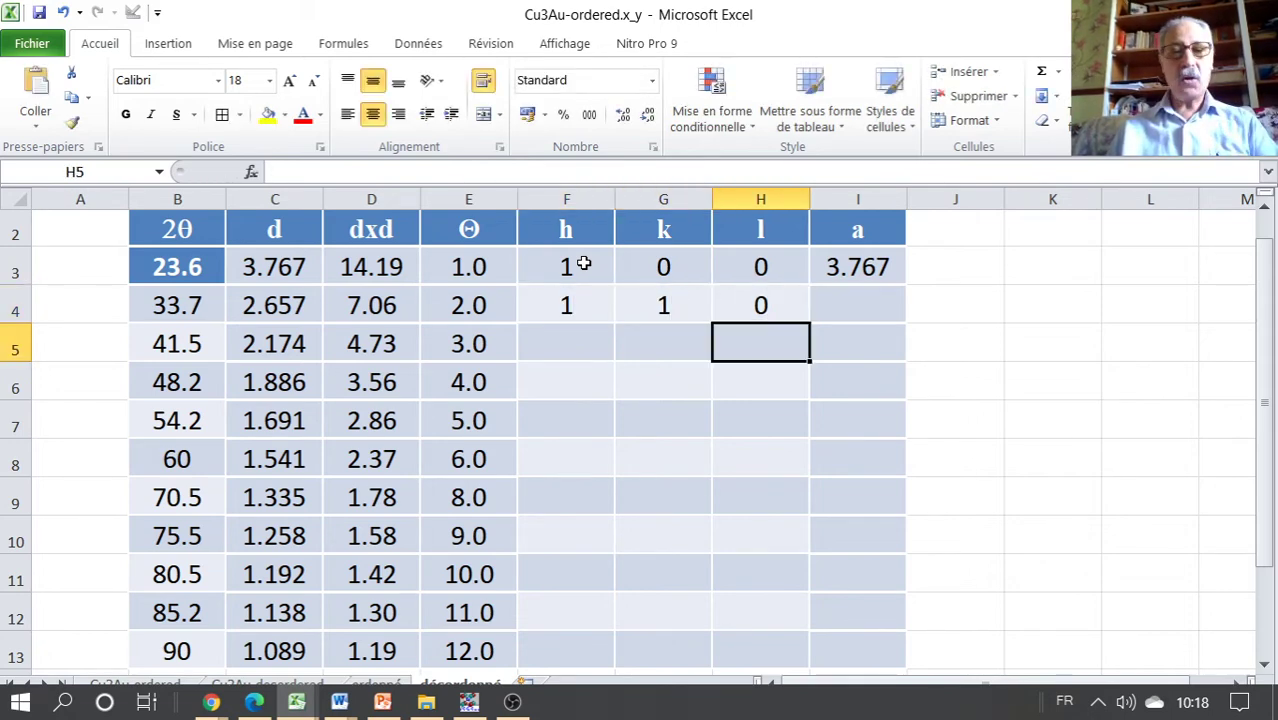
pyautogui.press('Left')
pyautogui.press('Left')
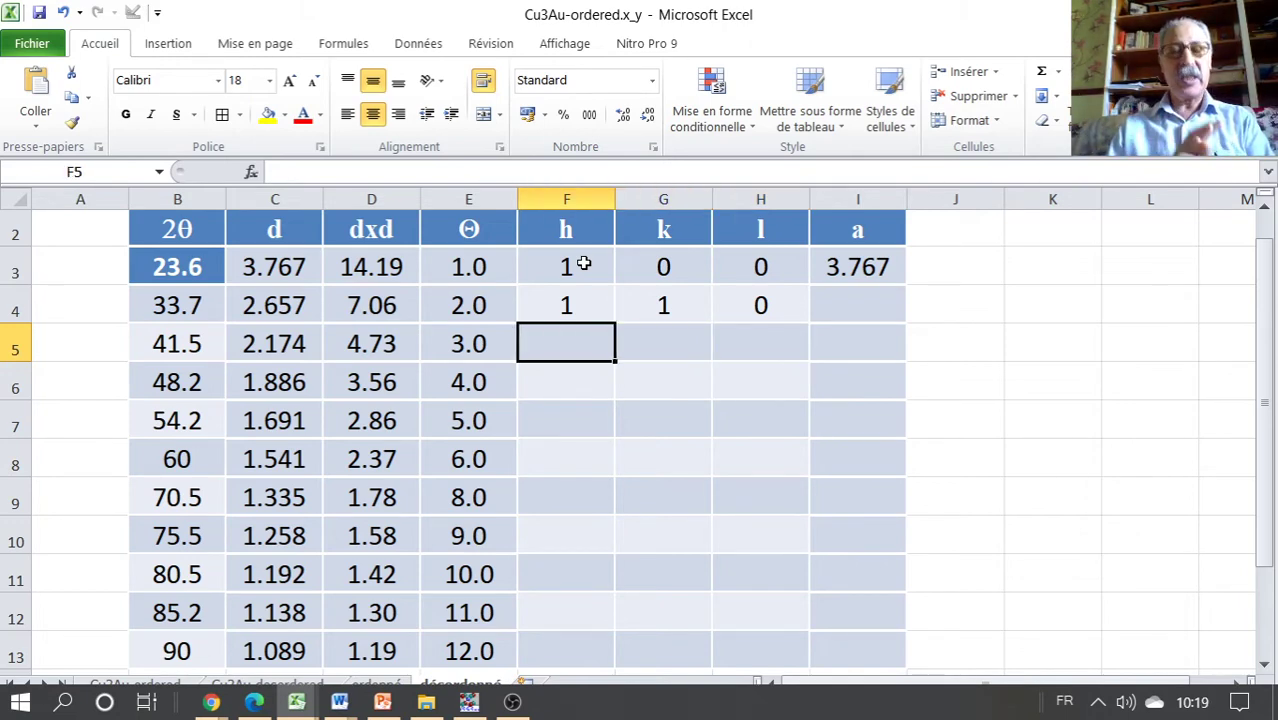
# - Enter the Miller indices h = 1, k = 1, l = 1 for the 41.5 peak in row 5
pyautogui.write('1')
pyautogui.press('Right')
pyautogui.write('1')
pyautogui.press('Right')
pyautogui.write('1')
pyautogui.press('Return')
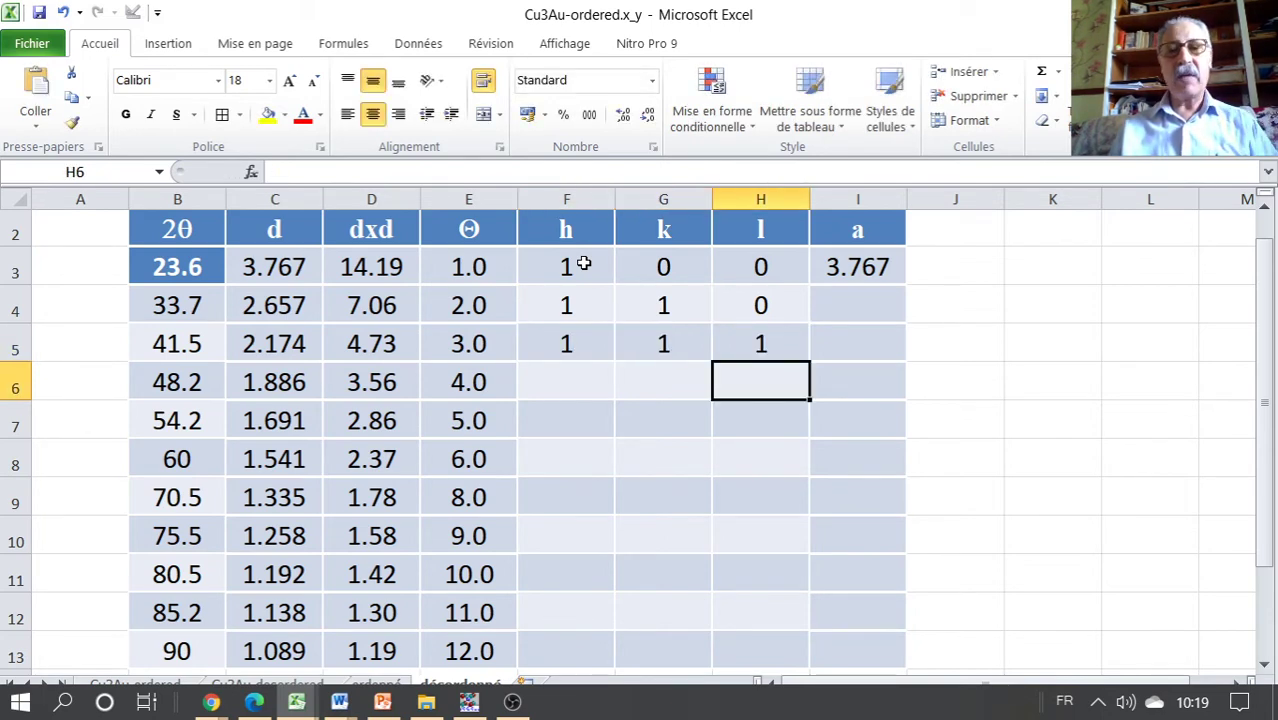
# - Enter the Miller indices h = 2, k = 0, l = 0 for the 48.2 peak in row 6
pyautogui.moveTo(584, 263); pyautogui.dragTo(563, 377)
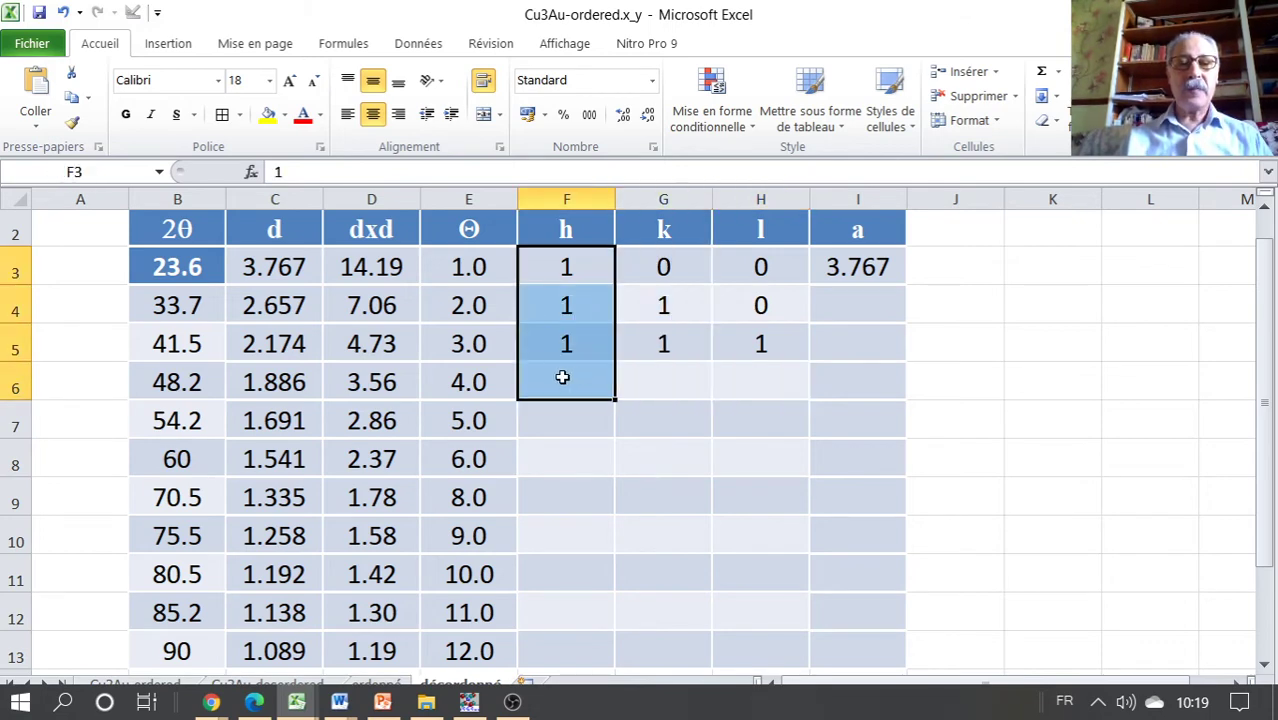
pyautogui.click(563, 377)
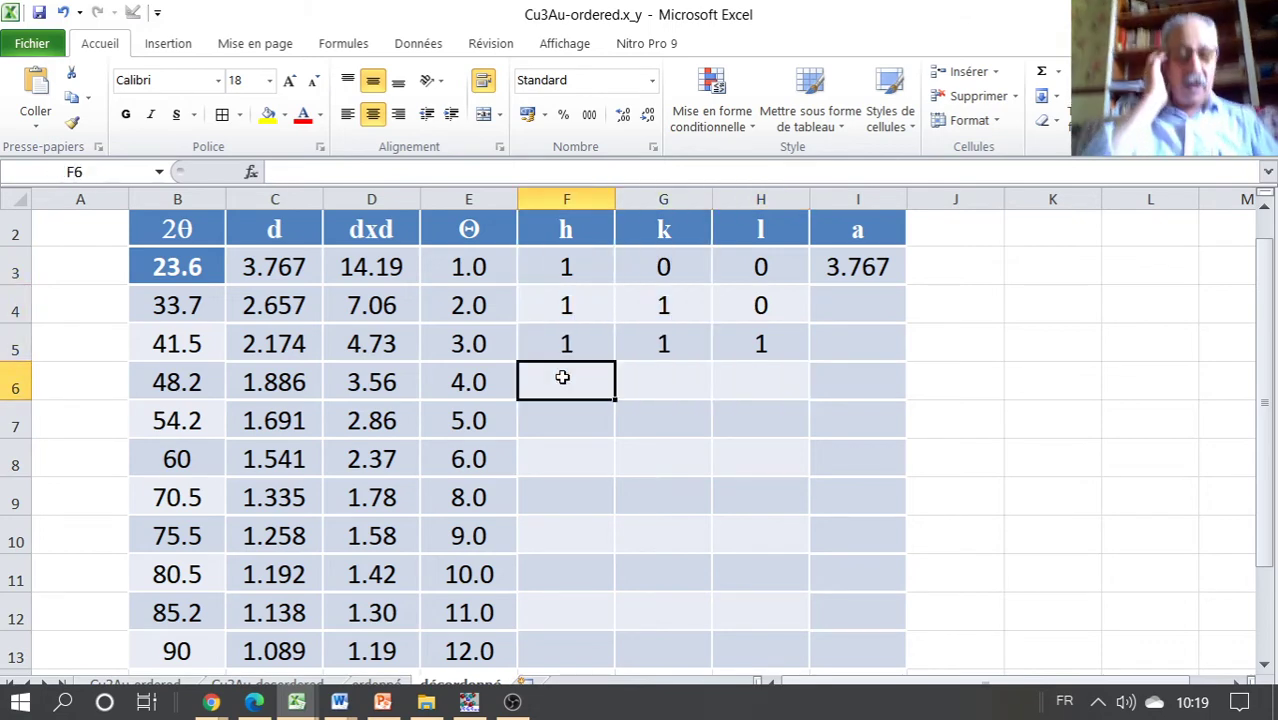
pyautogui.write('2')
pyautogui.press('Tab')
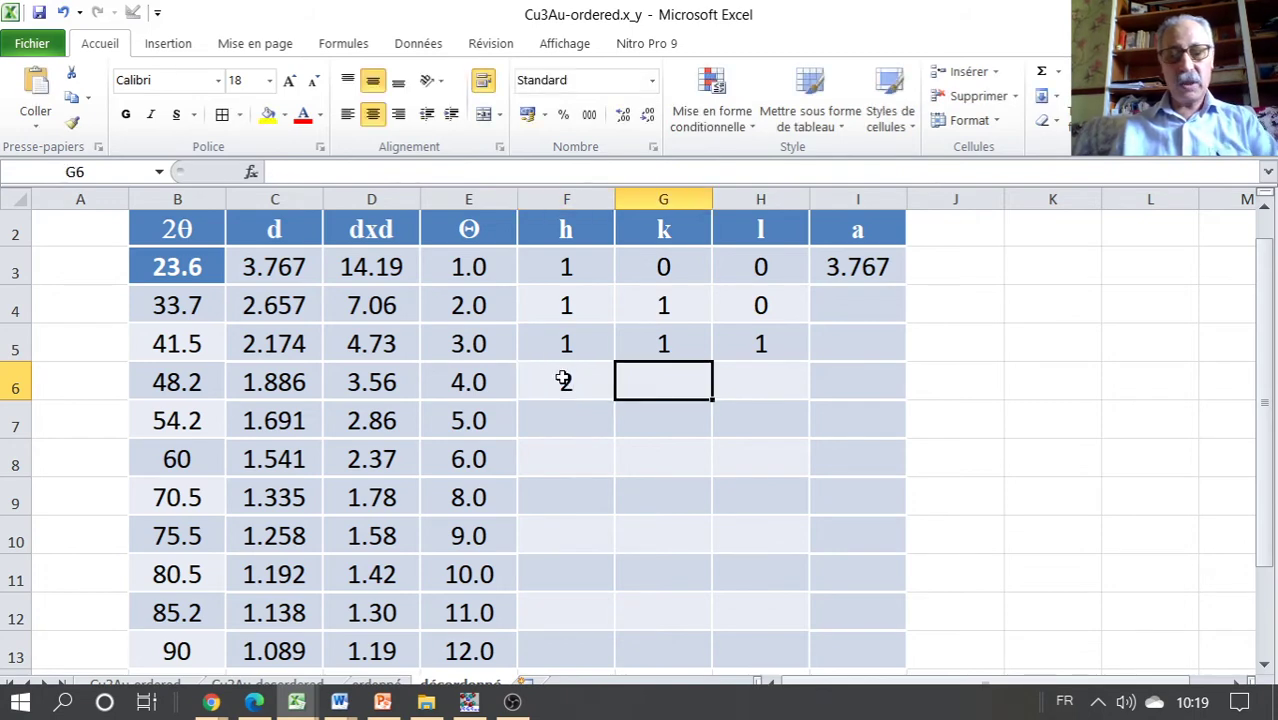
pyautogui.write('0')
pyautogui.press('Tab')
pyautogui.write('0')
pyautogui.press('Down')
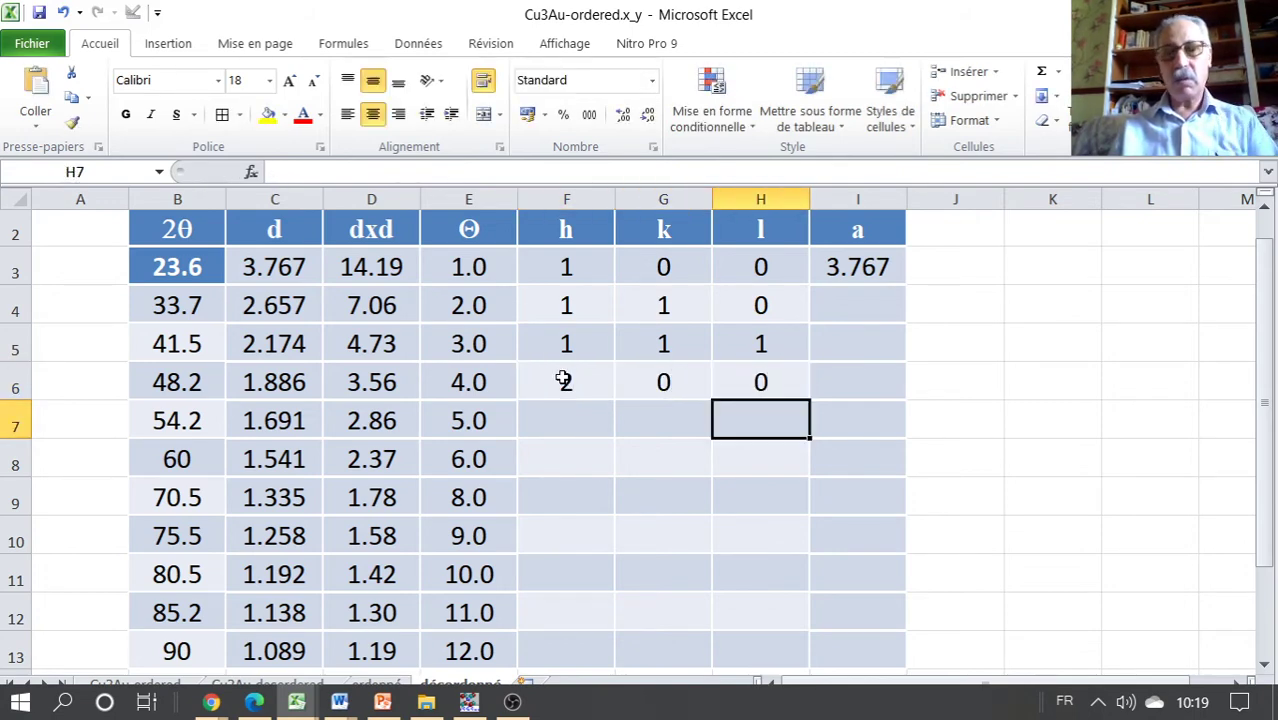
# - Enter the Miller indices h = 2, k = 1, l = 0 for the 54.2 peak in row 7
pyautogui.press('Left')
pyautogui.press('Left')
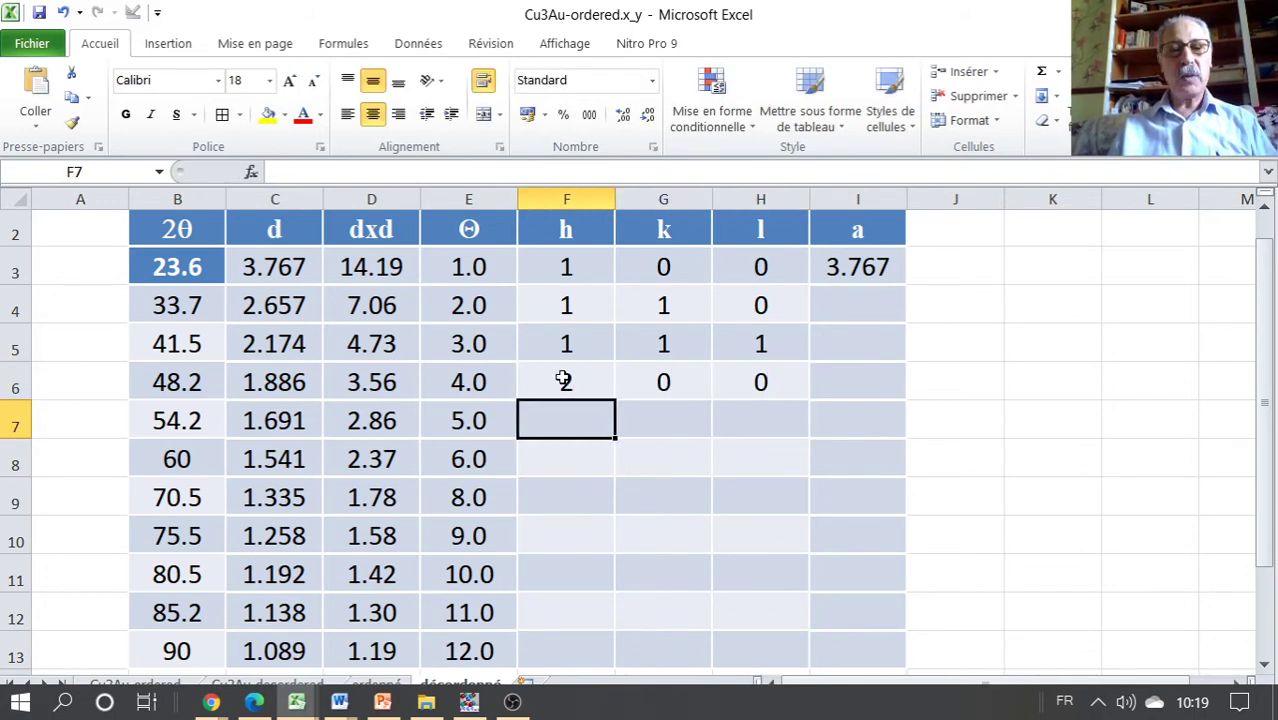
pyautogui.write('2')
pyautogui.press('Tab')
pyautogui.write('1')
pyautogui.press('Tab')
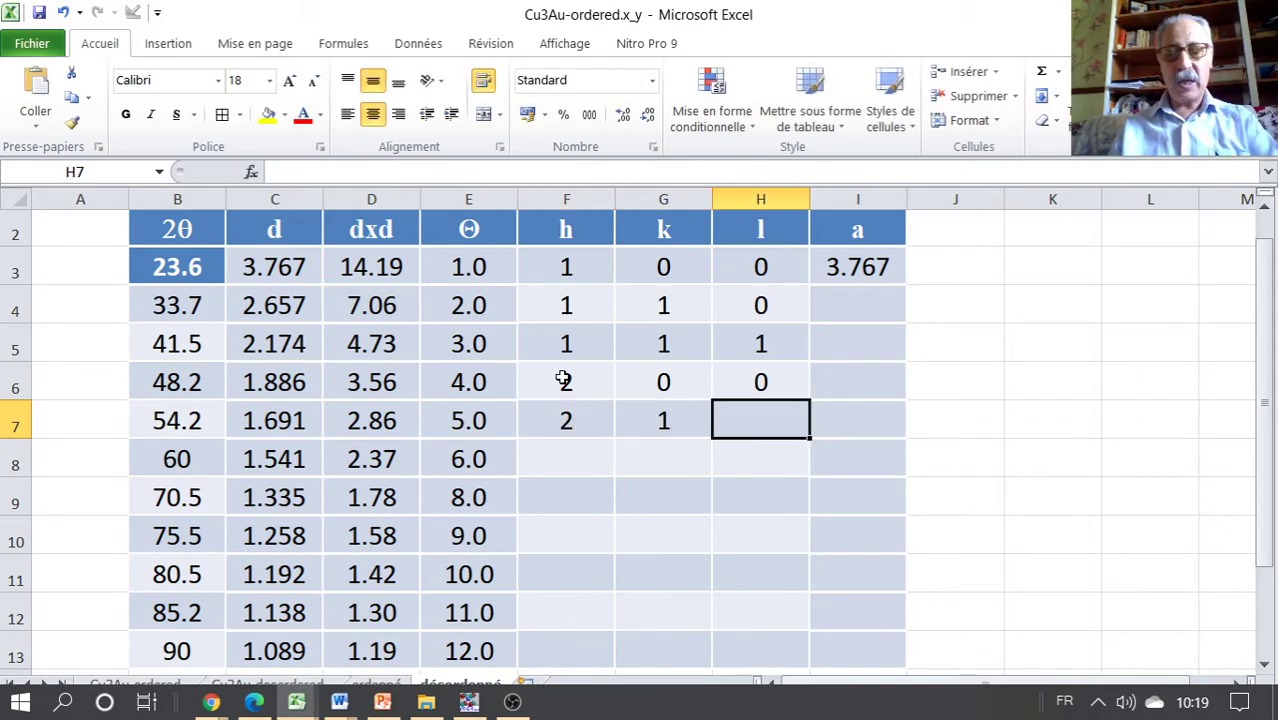
pyautogui.write('0')
pyautogui.press('Return')
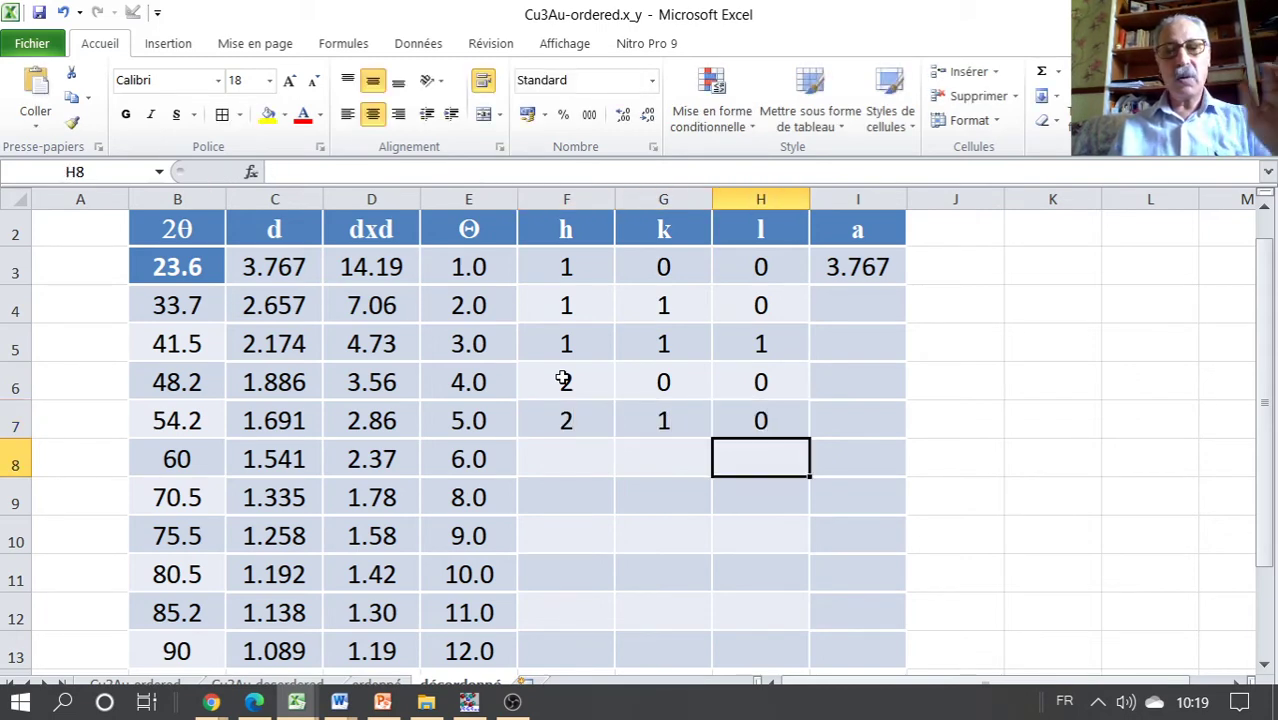
# - Enter the Miller indices h = 2, k = 1, l = 1 for the 60 peak in row 8
pyautogui.press('Left')
pyautogui.press('Left')
pyautogui.write('2')
pyautogui.press('Tab')
pyautogui.write('1')
pyautogui.press('Tab')
pyautogui.write('1')
pyautogui.press('Return')
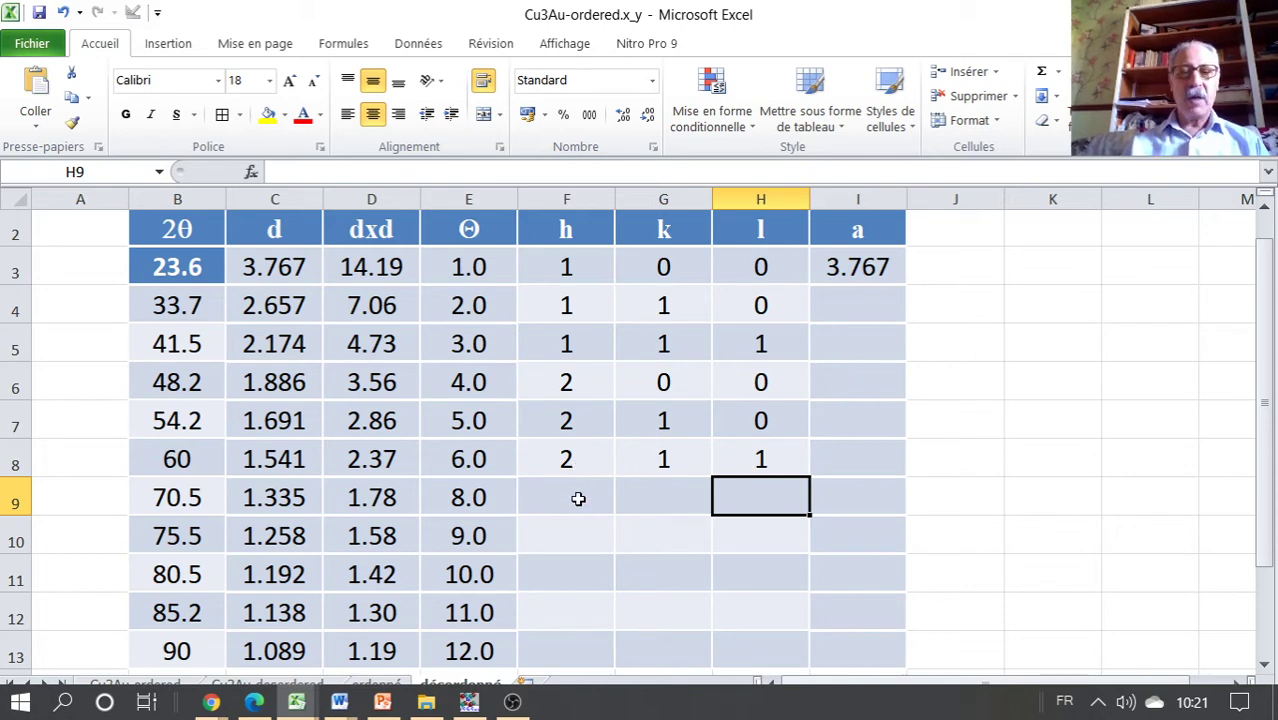
# - Enter the Miller indices h = 2, k = 2, l = 0 for the 70.5 peak in row 9
pyautogui.click(578, 500)
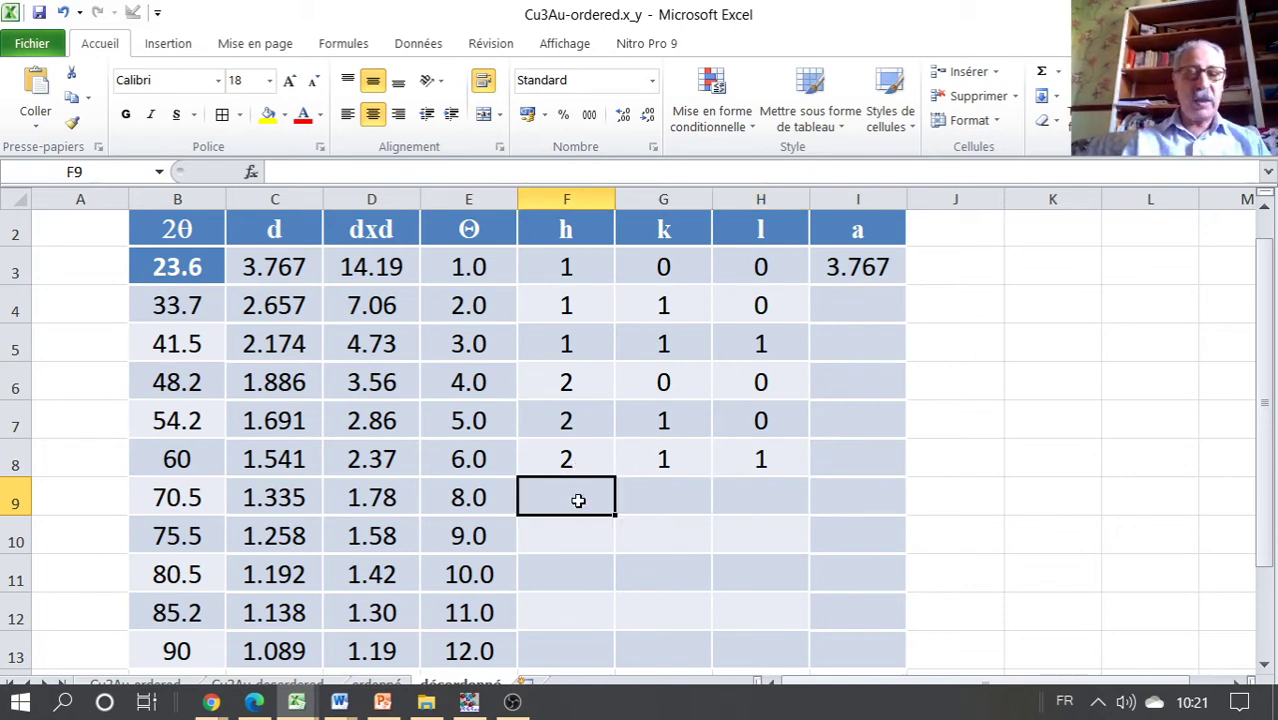
pyautogui.write('2')
pyautogui.press('Tab')
pyautogui.write('2')
pyautogui.press('Tab')
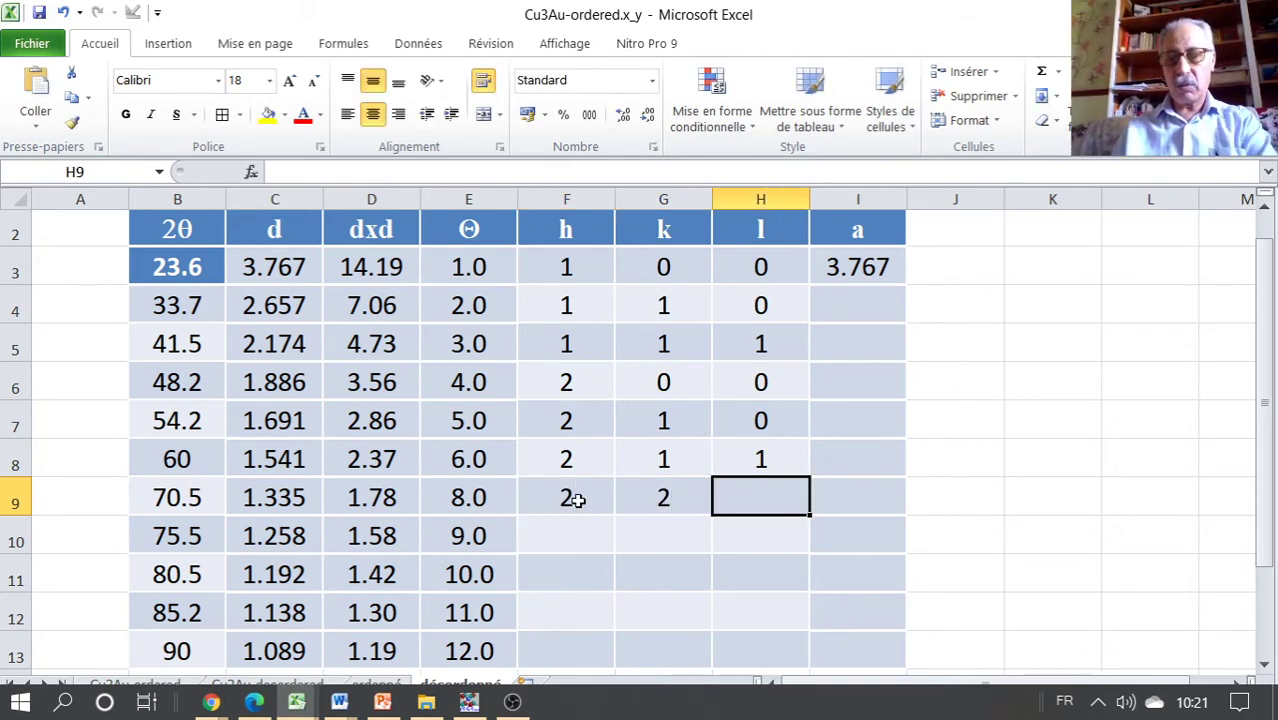
pyautogui.write('0')
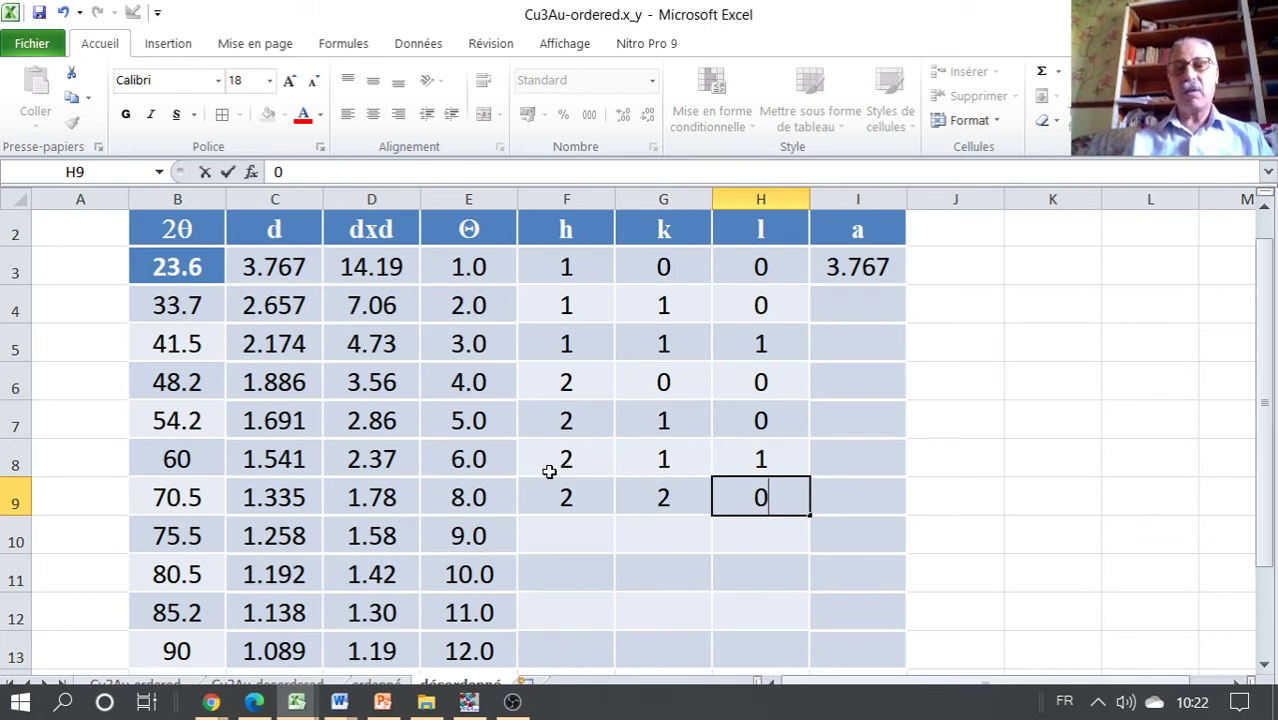
# - Enter the Miller indices h = 3, k = 0, l = 0 for the 75.5 peak in row 10
pyautogui.click(556, 533)
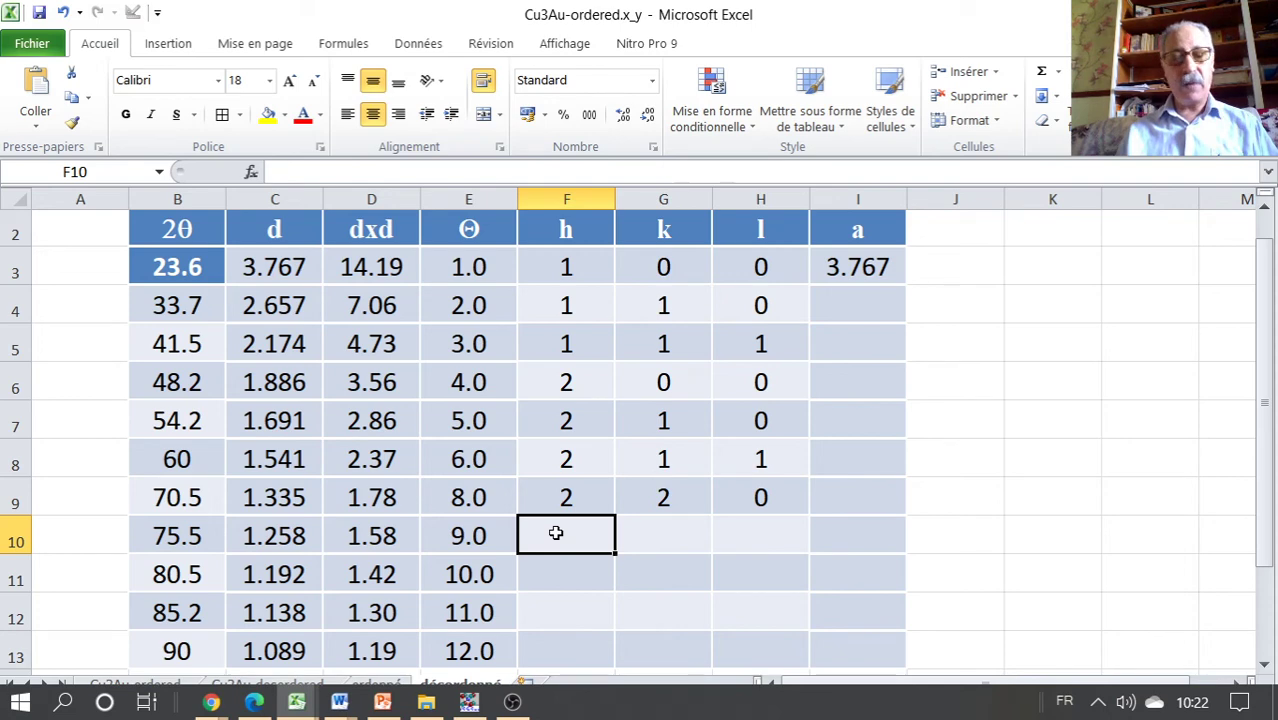
pyautogui.write('3')
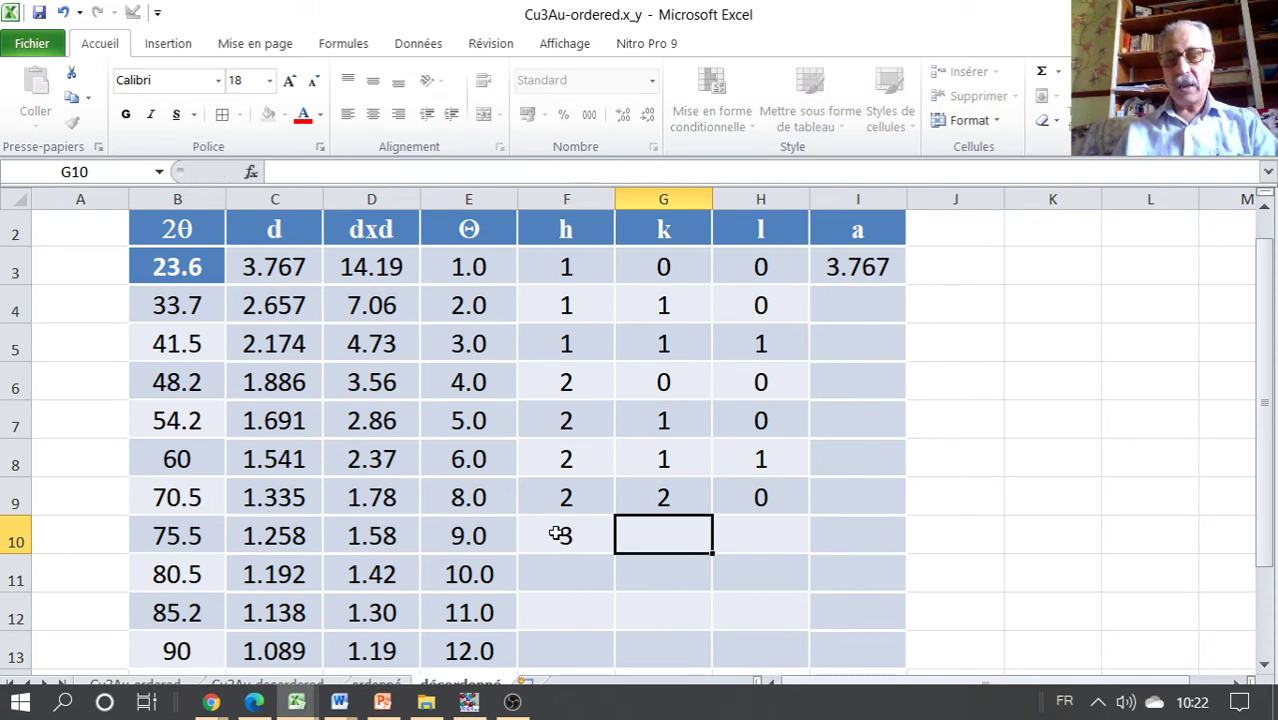
pyautogui.press('Tab')
pyautogui.write('0')
pyautogui.press('Tab')
pyautogui.write('0')
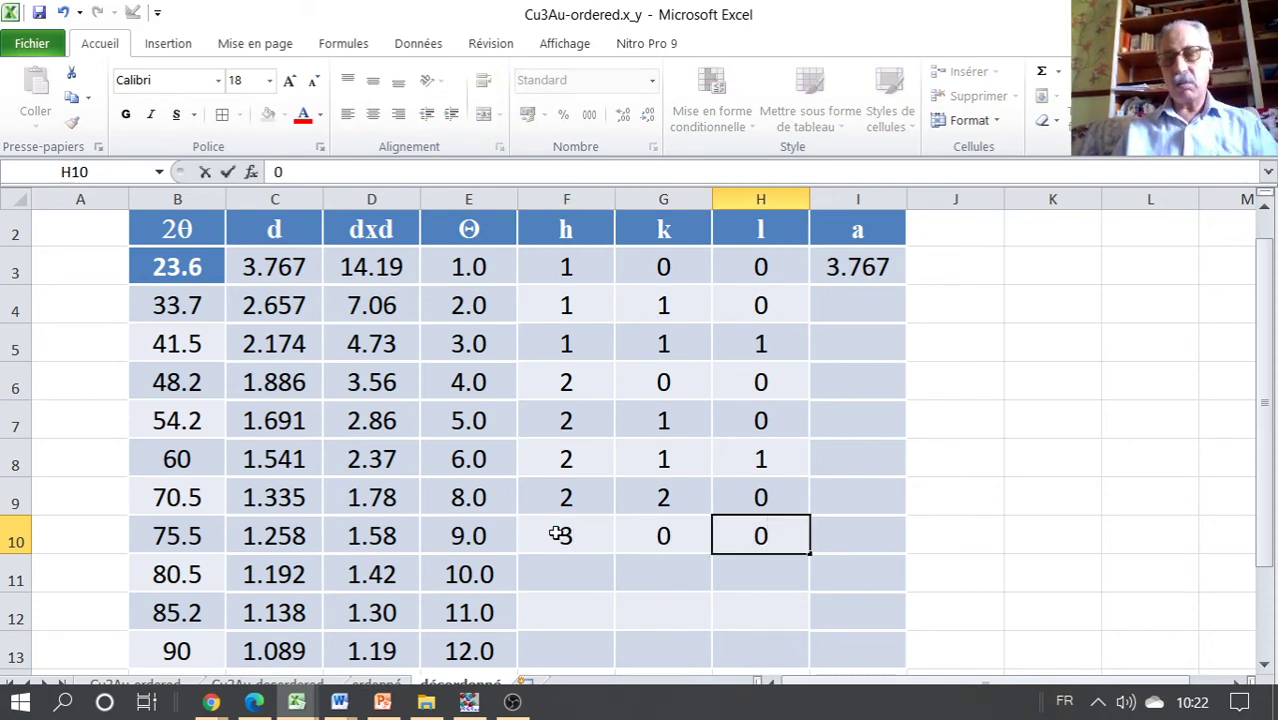
# - Enter the Miller indices h = 3, k = 1, l = 0 for the 80.5 peak in row 11
pyautogui.press('Down')
pyautogui.press('Left')
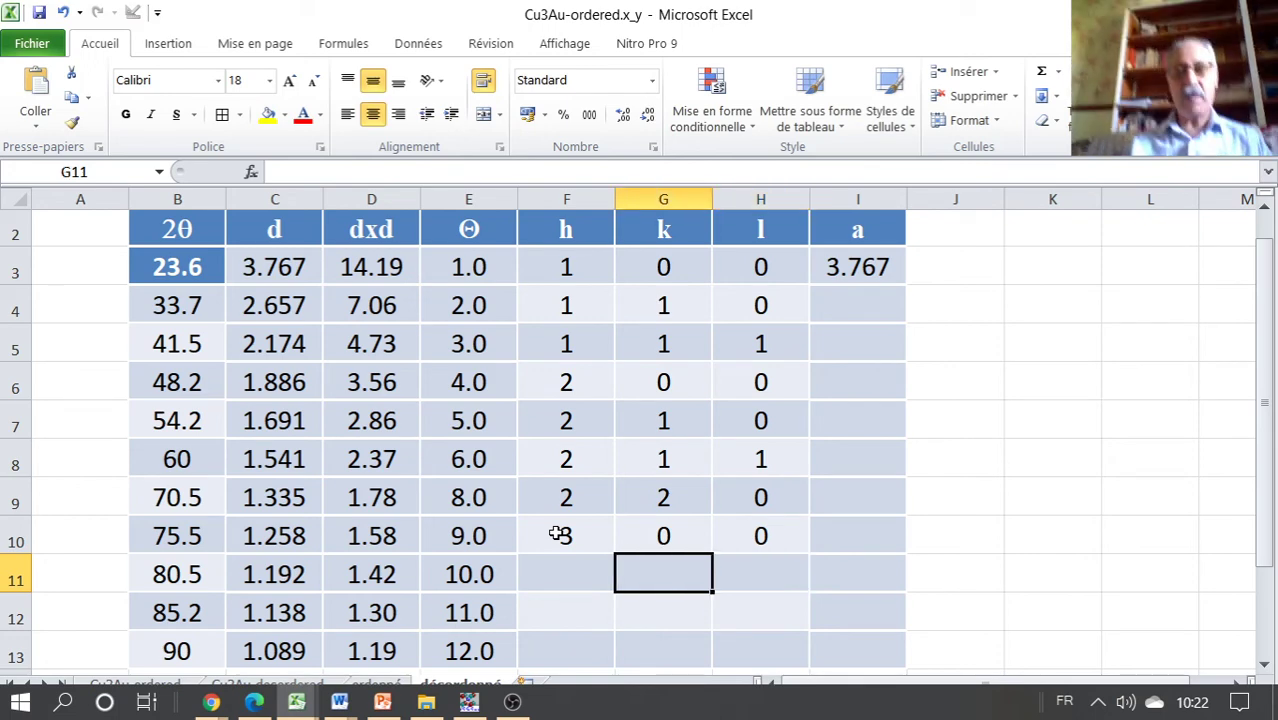
pyautogui.press('Left')
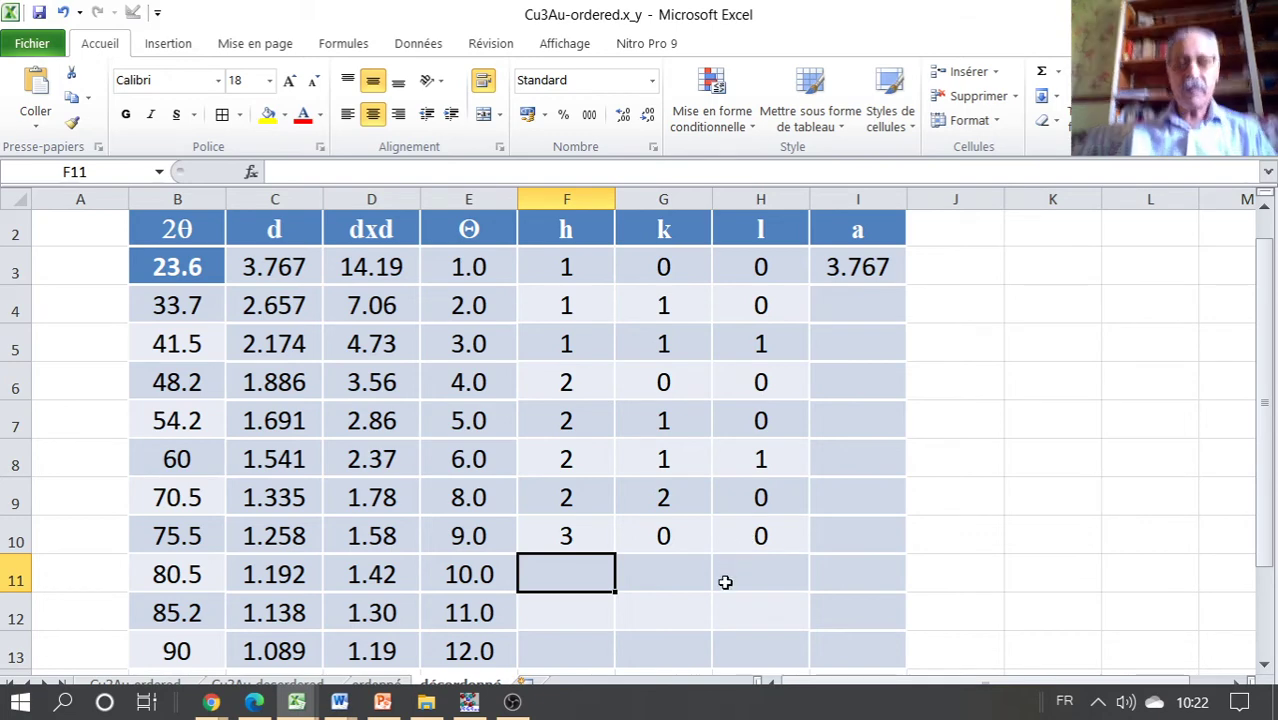
pyautogui.write('3')
pyautogui.press('Tab')
pyautogui.write('1')
pyautogui.press('Tab')
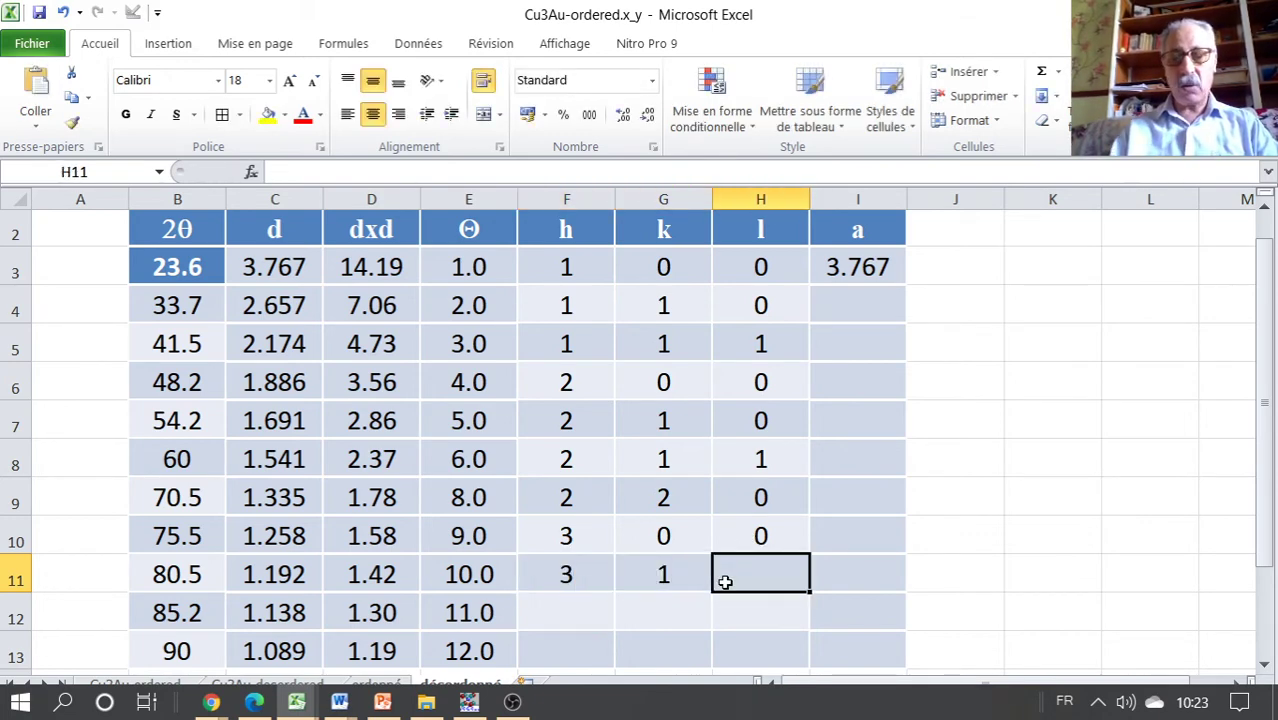
pyautogui.write('0')
# - Enter the Miller indices h = 3, k = 1, l = 1 for the 85.2 peak in row 12
pyautogui.press('Down')
pyautogui.press('Left')
pyautogui.press('Left')
pyautogui.write('3')
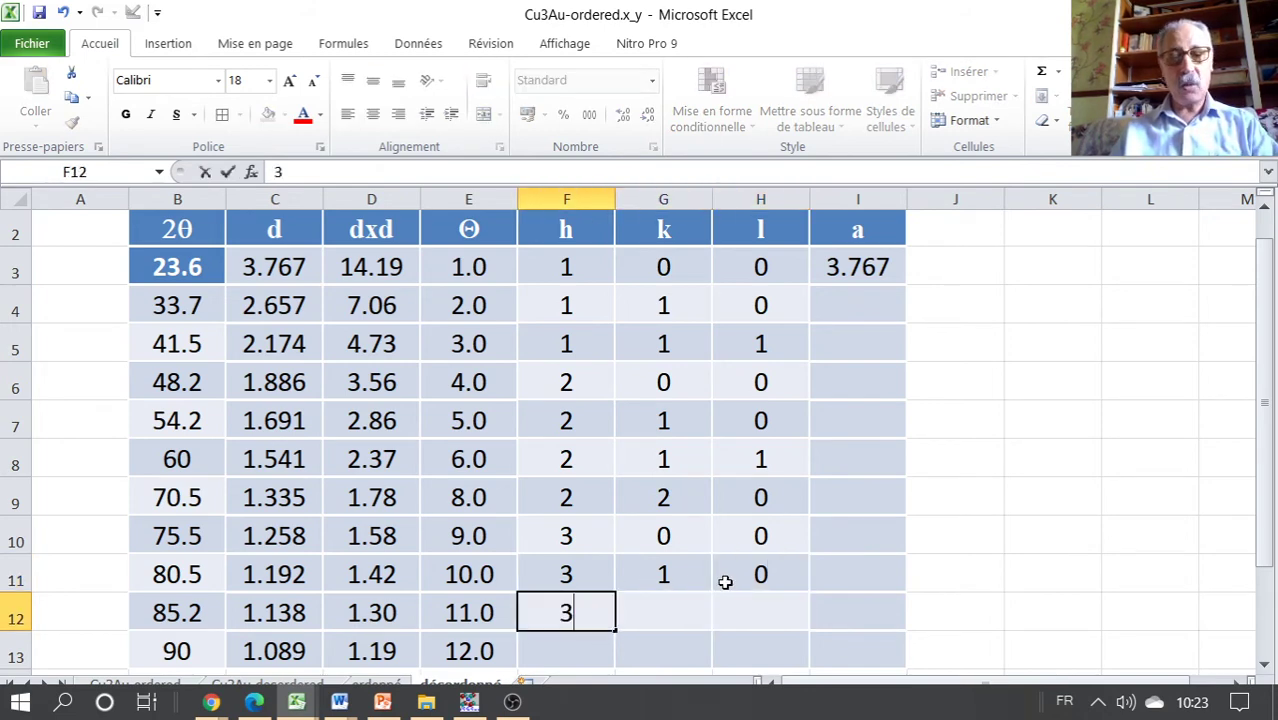
pyautogui.press('Tab')
pyautogui.write('1')
pyautogui.press('Tab')
pyautogui.write('1')
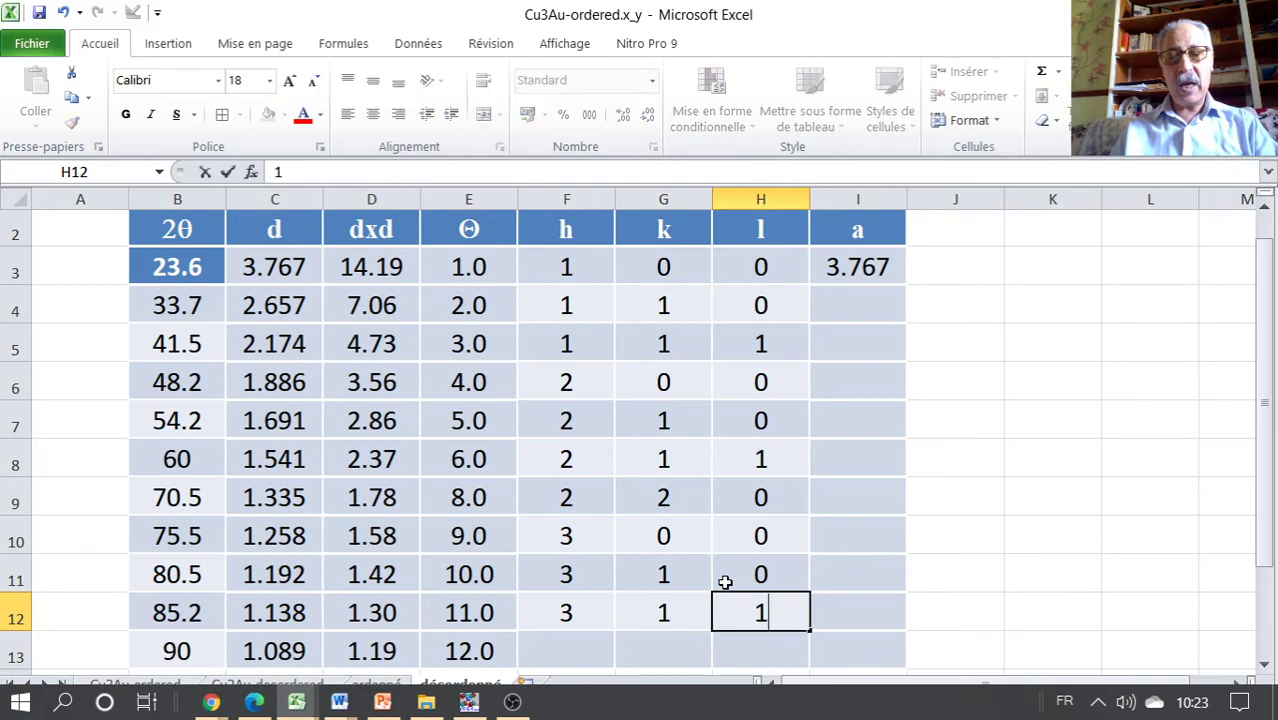
# - Enter the Miller indices h = 2, k = 2, l = 2 for the 90 peak in row 13
pyautogui.press('Down')
pyautogui.press('Left')
pyautogui.press('Left')
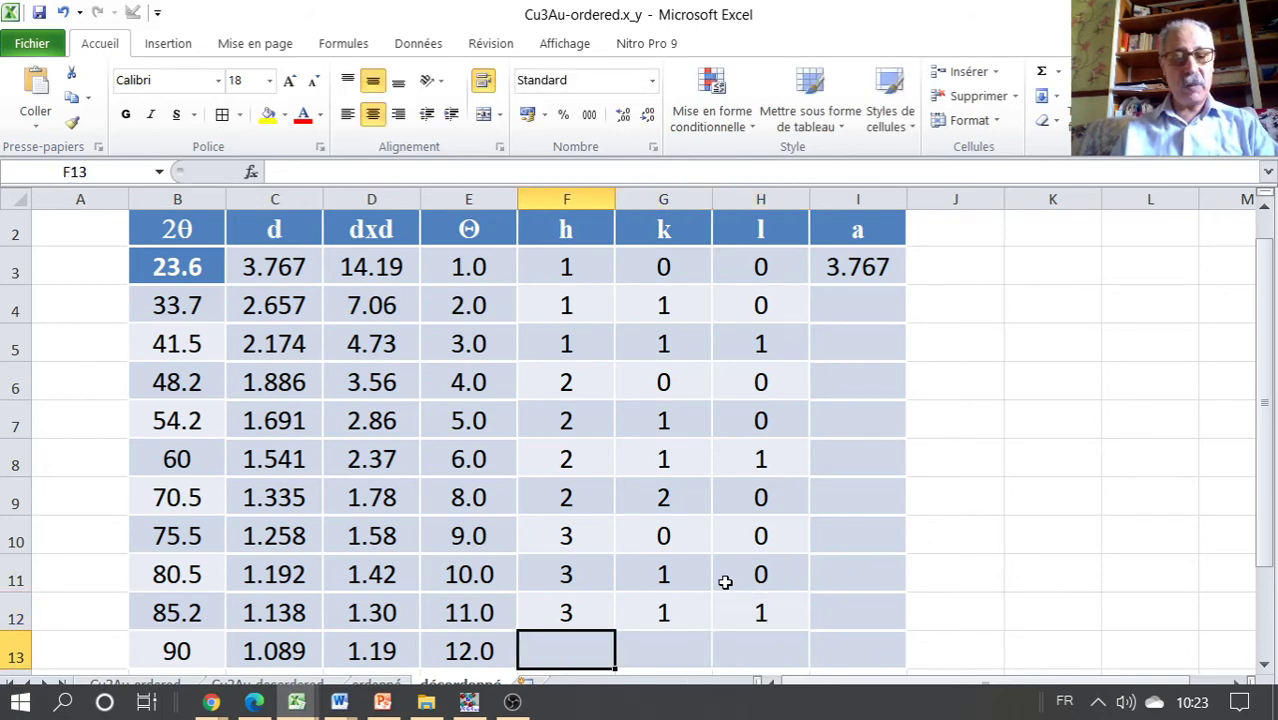
pyautogui.write('2')
pyautogui.press('Tab')
pyautogui.write('2')
pyautogui.press('Tab')
pyautogui.write('2')
pyautogui.press('Return')
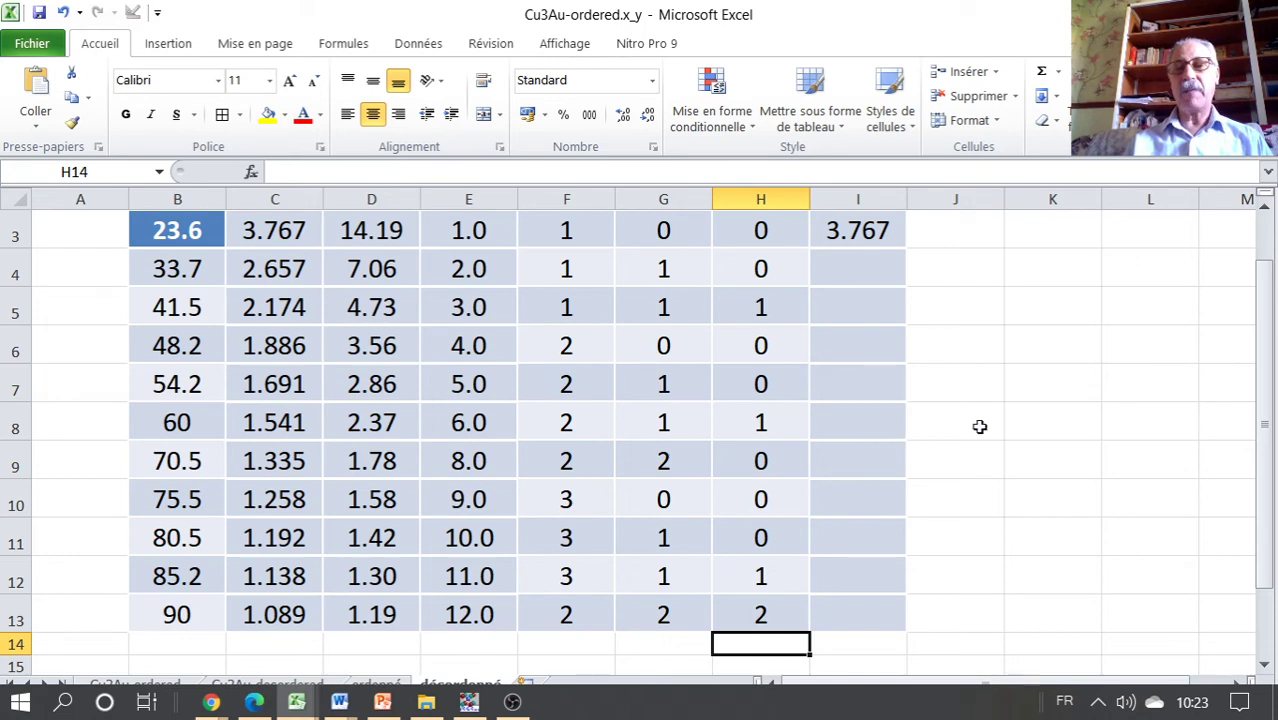
# - Fill the lattice parameter formula from I3 down column a through row 13
pyautogui.scroll(1, 964, 404)
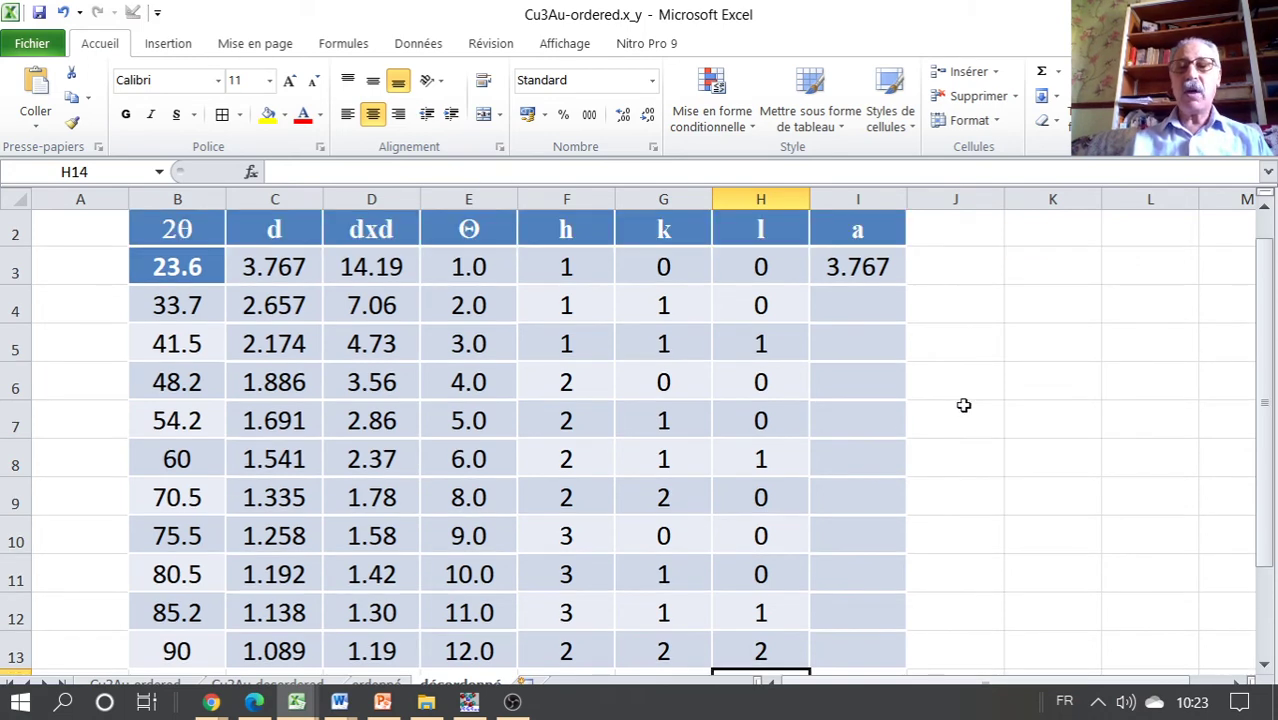
pyautogui.click(864, 271)
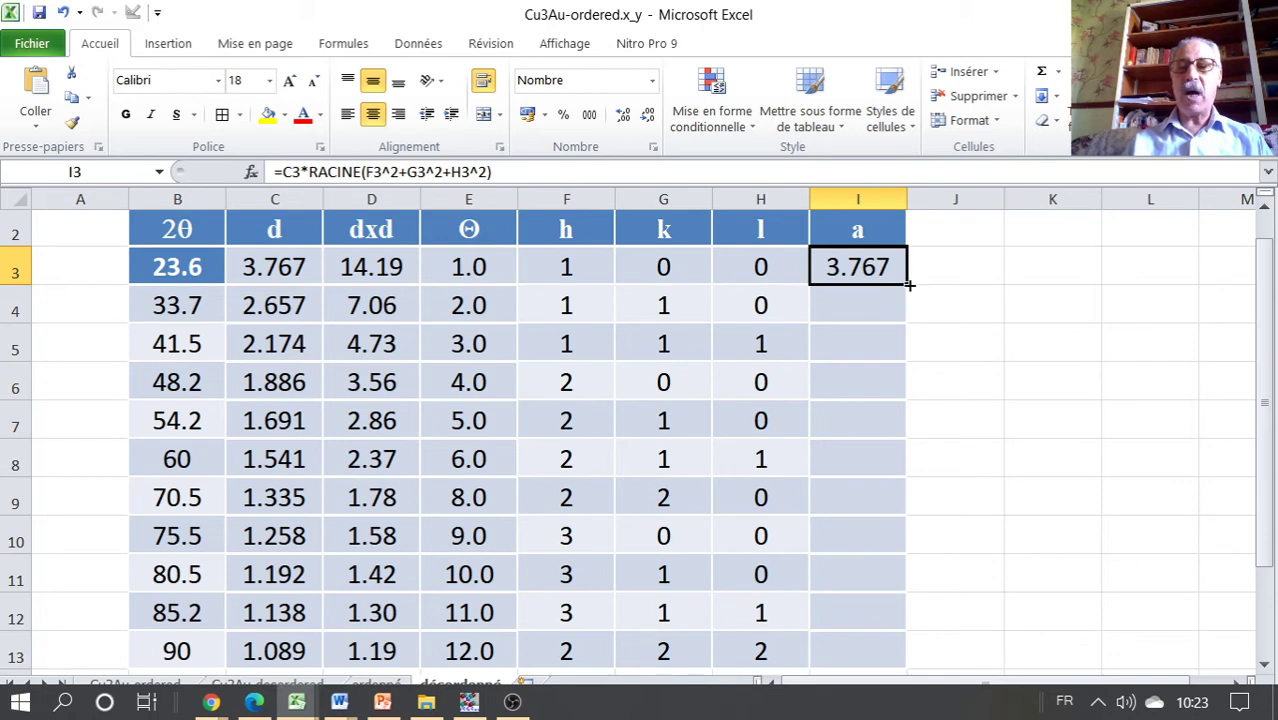
pyautogui.doubleClick(909, 285)
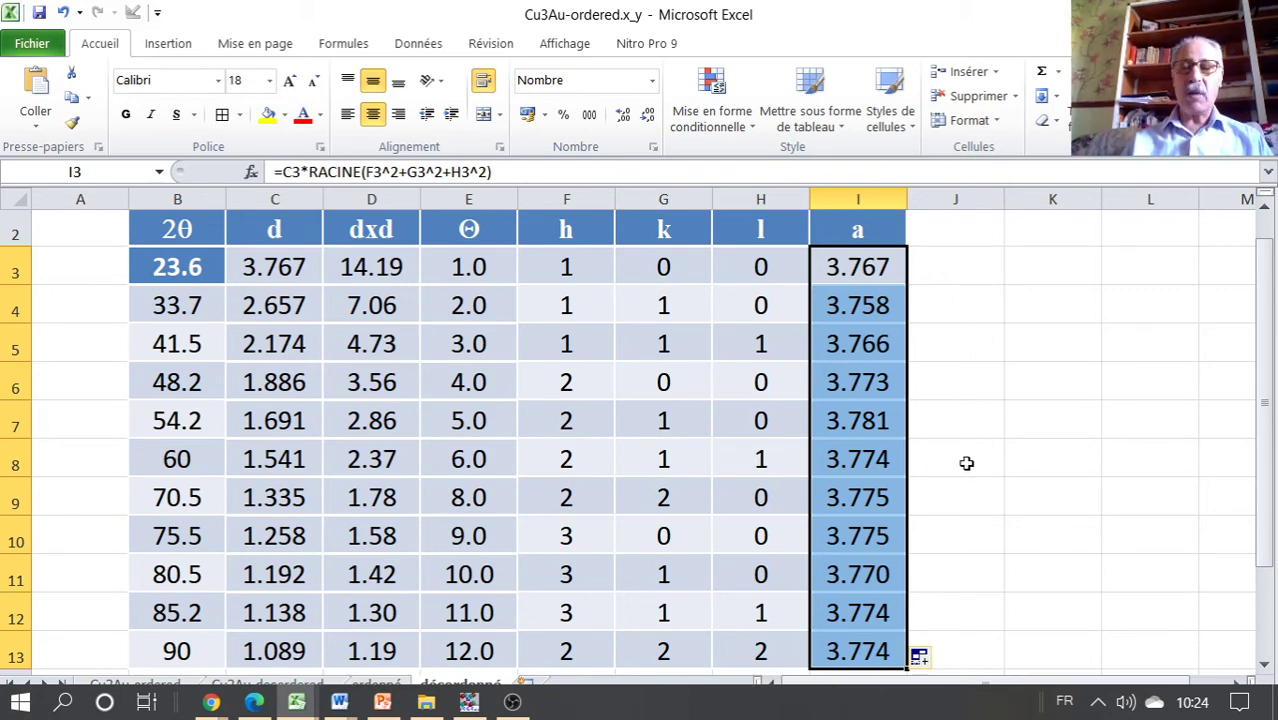
pyautogui.click(975, 520)
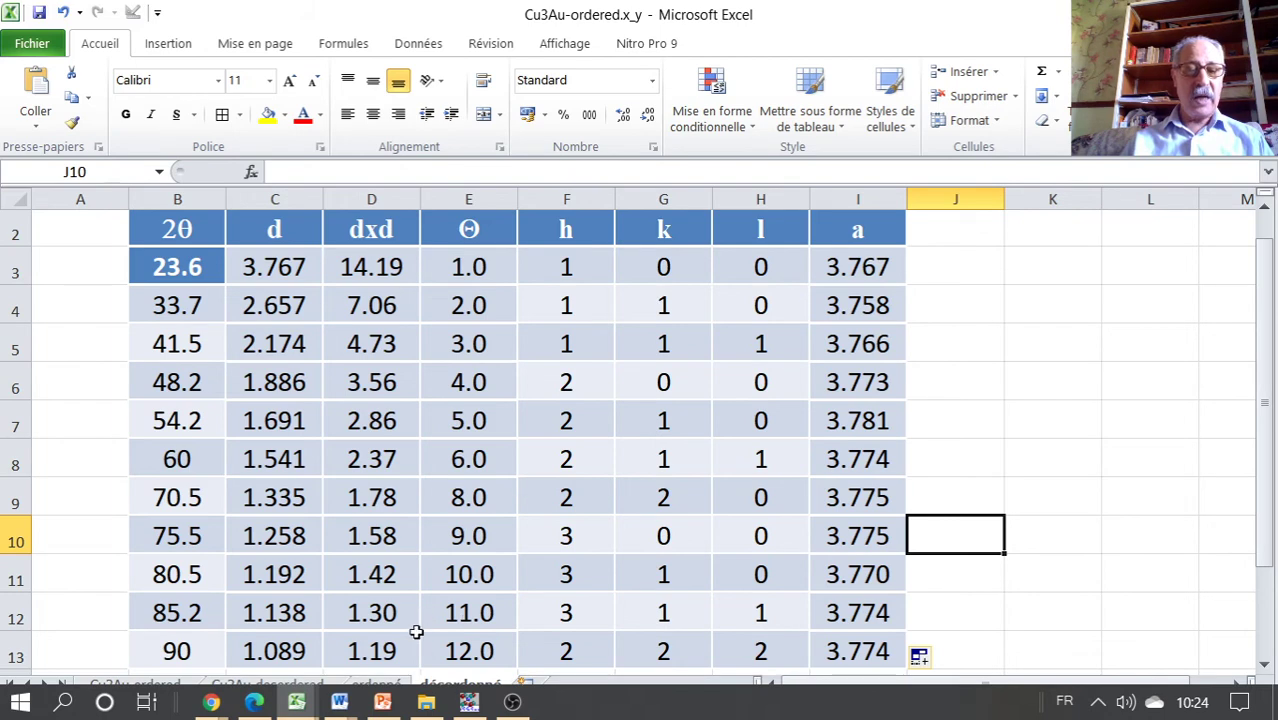
# - Switch to the PowerPoint presentation and move slide 6's 2θ table from below the diffractogram to the chart's upper right edge
pyautogui.moveTo(386, 704)
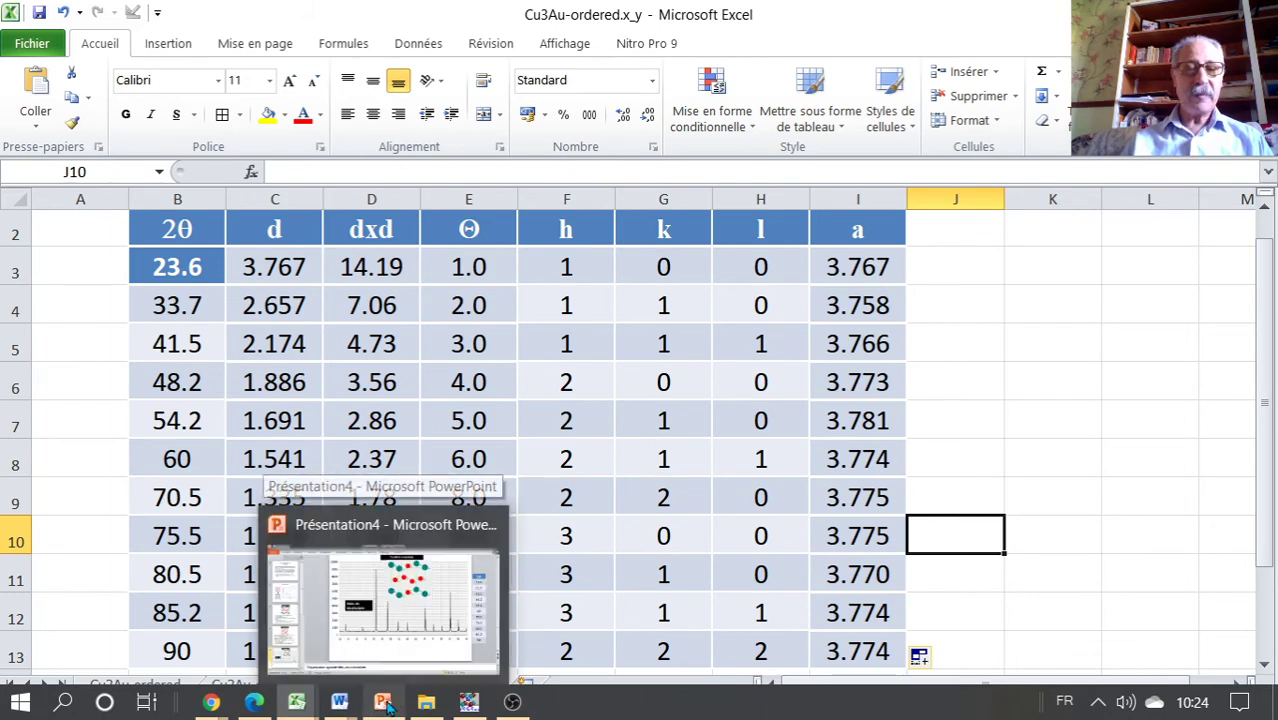
pyautogui.click(425, 655)
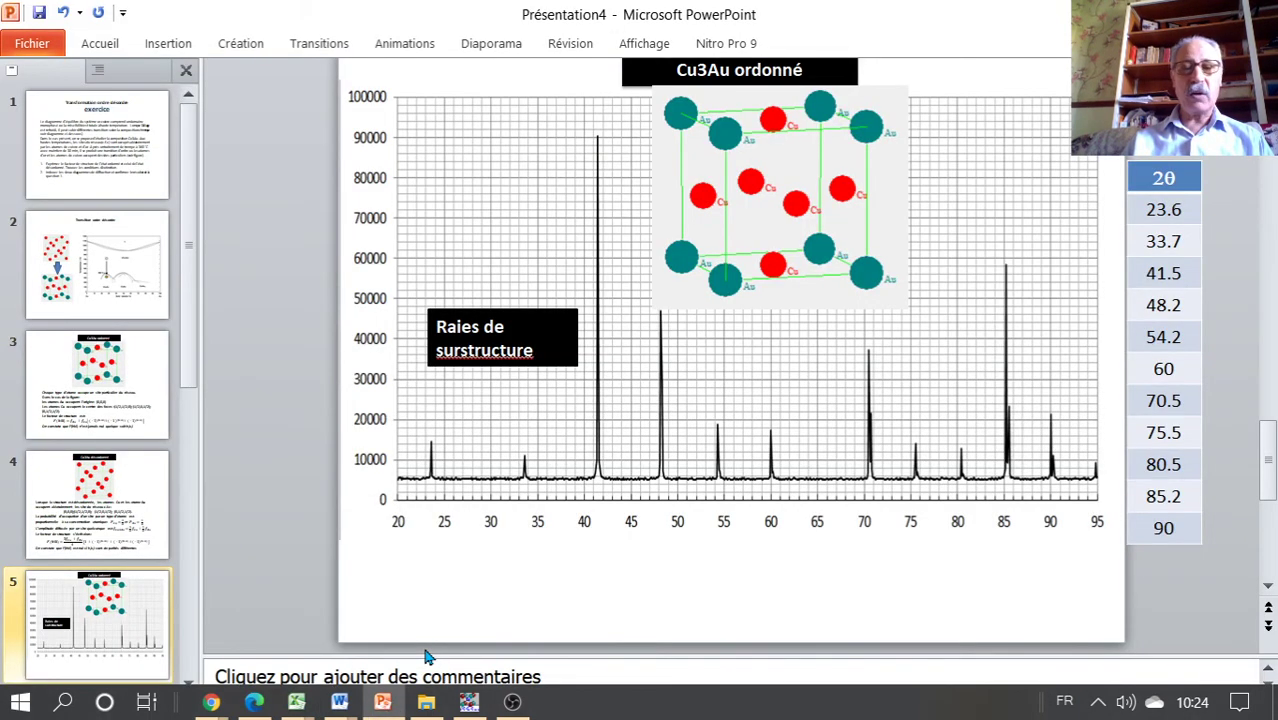
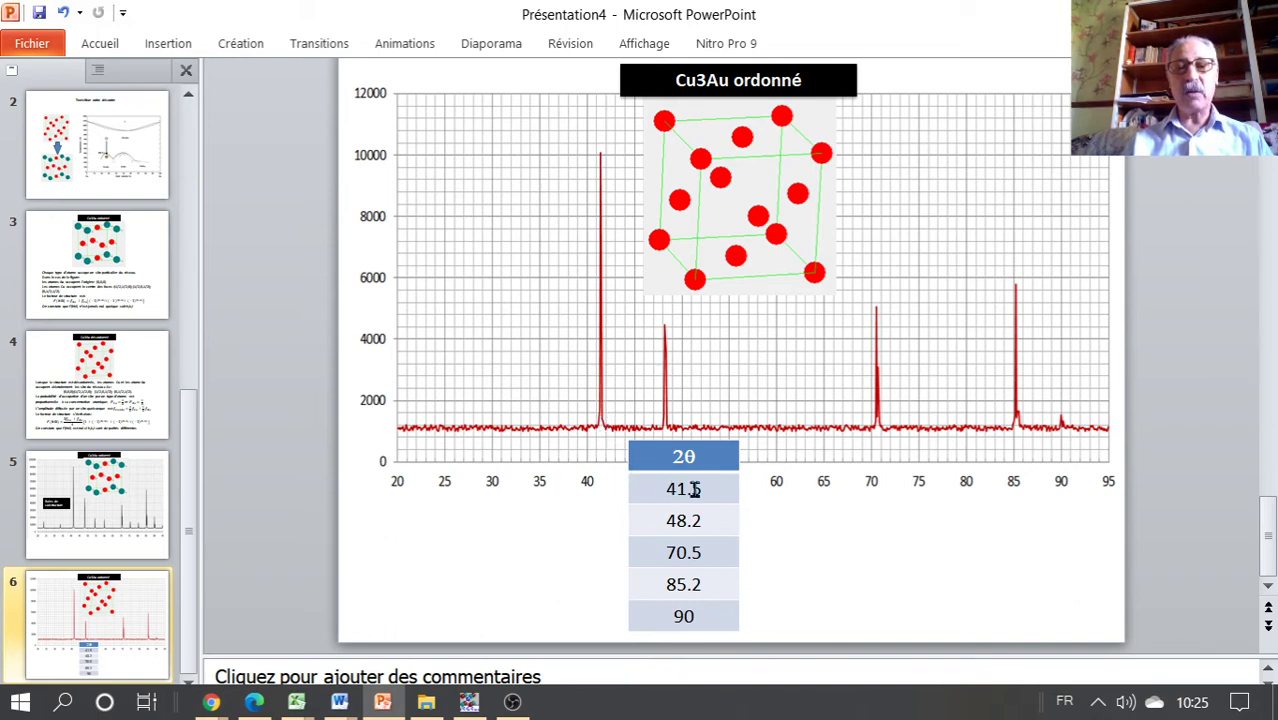
pyautogui.click(648, 447)
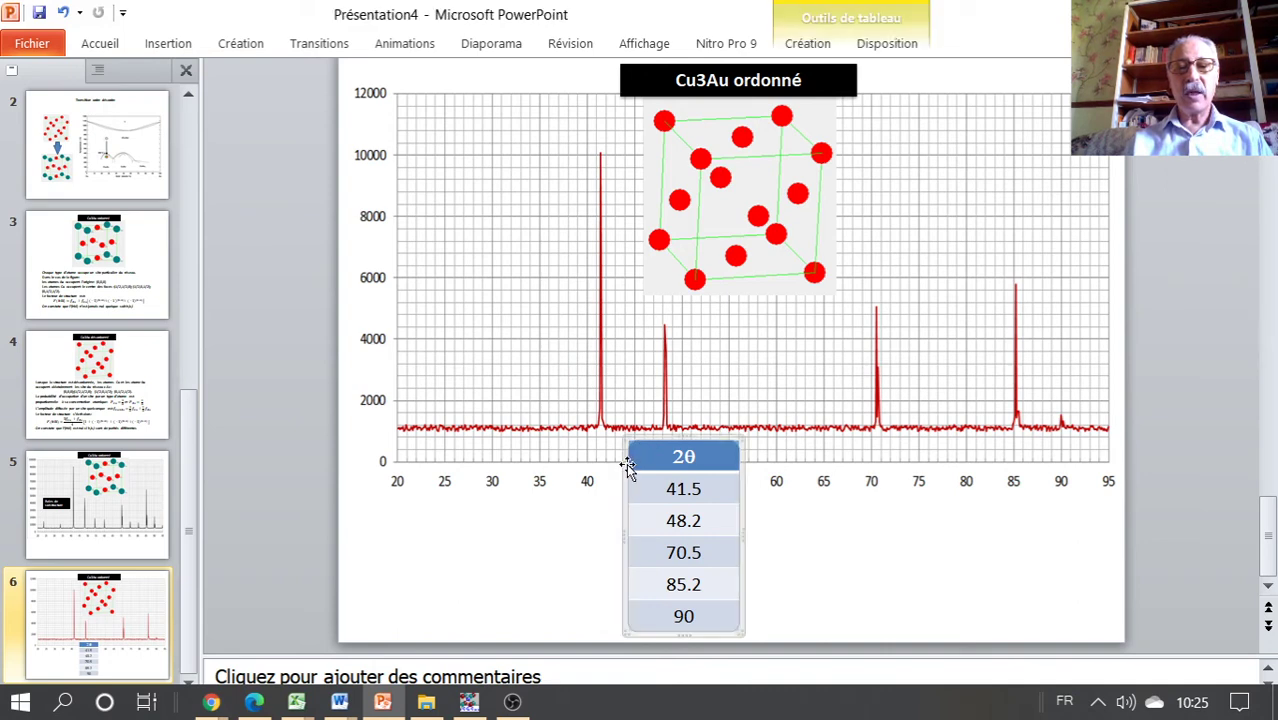
pyautogui.moveTo(625, 463); pyautogui.dragTo(1077, 181)
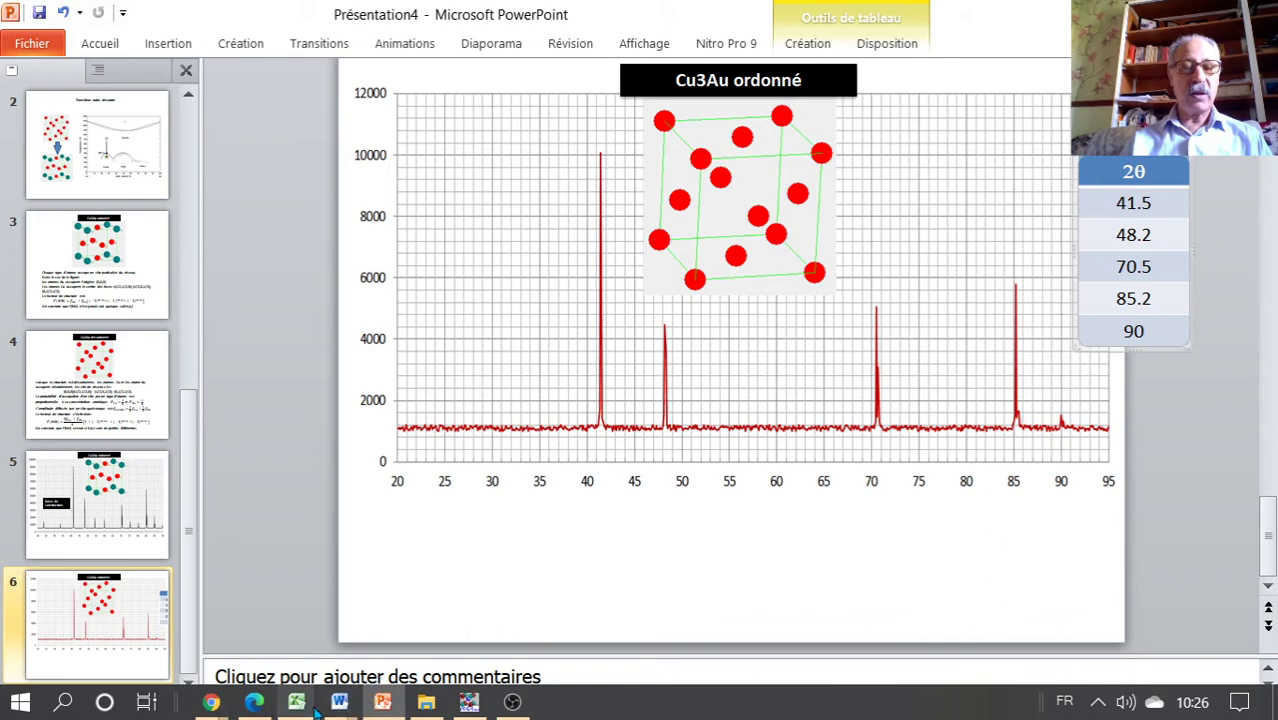
# - Switch back to the Cu3Au-ordered.x_y workbook in Excel and show the ordonné sheet
pyautogui.moveTo(297, 706)
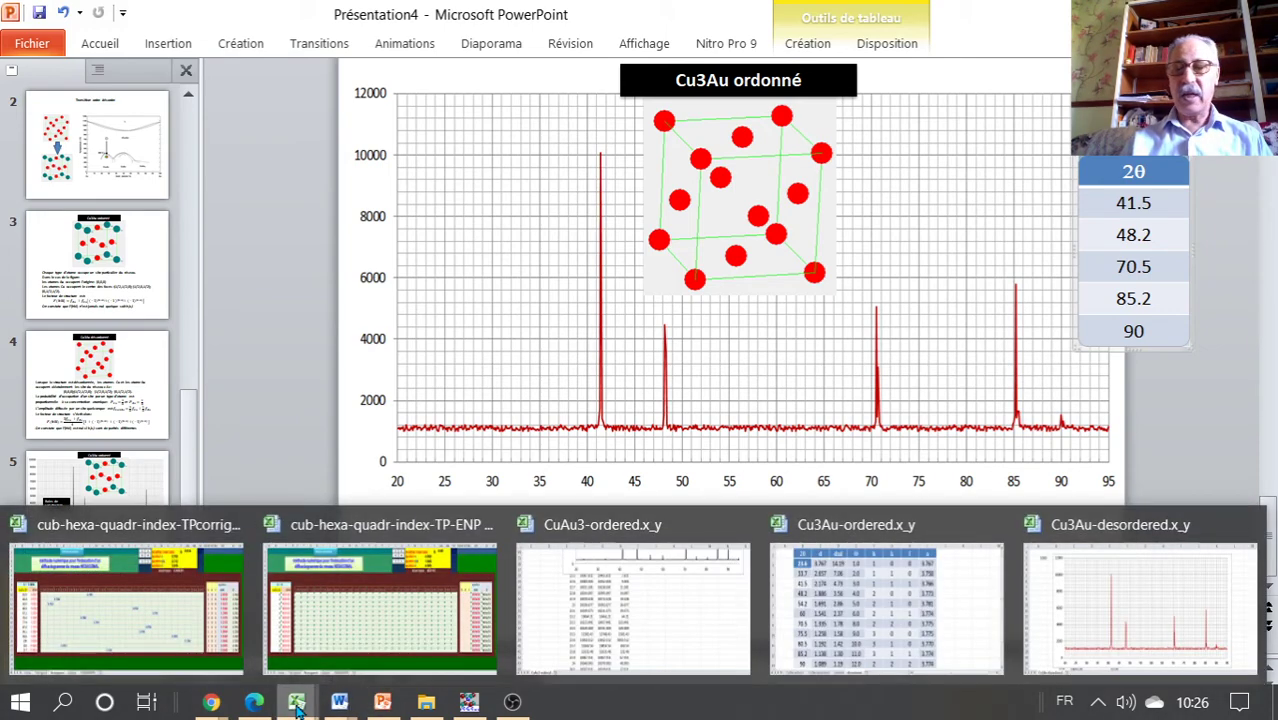
pyautogui.moveTo(949, 643)
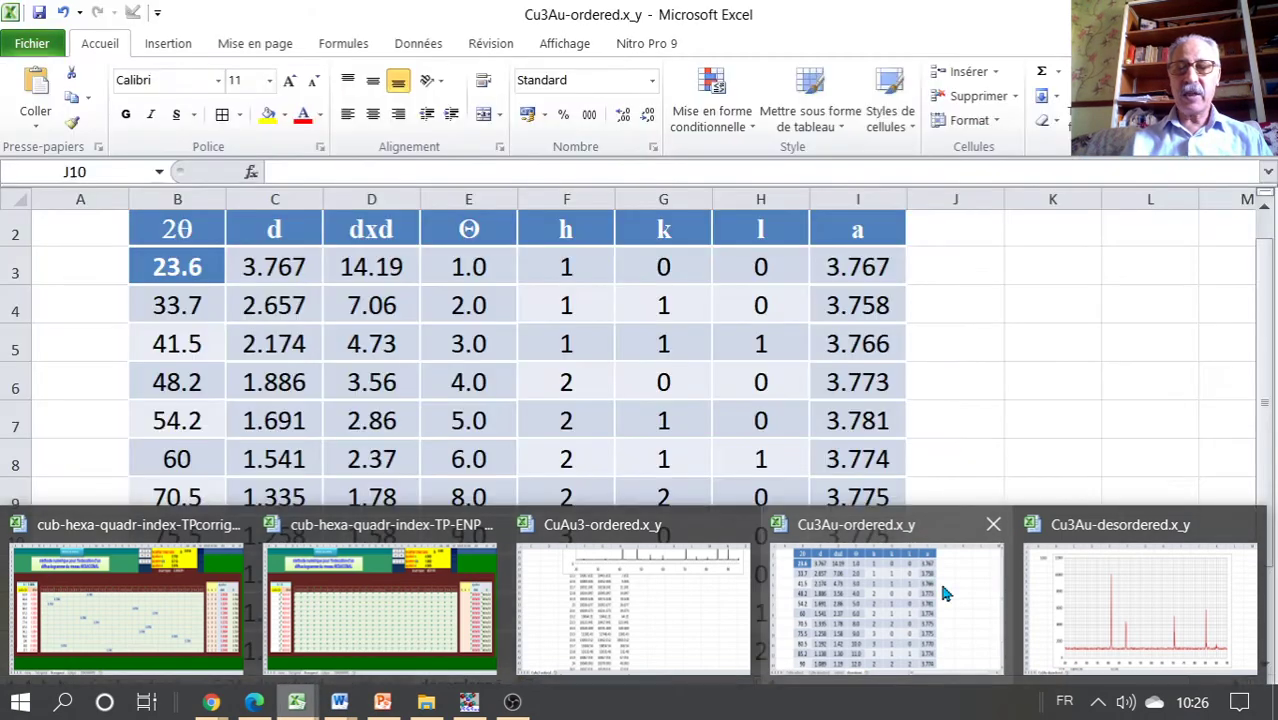
pyautogui.click(939, 579)
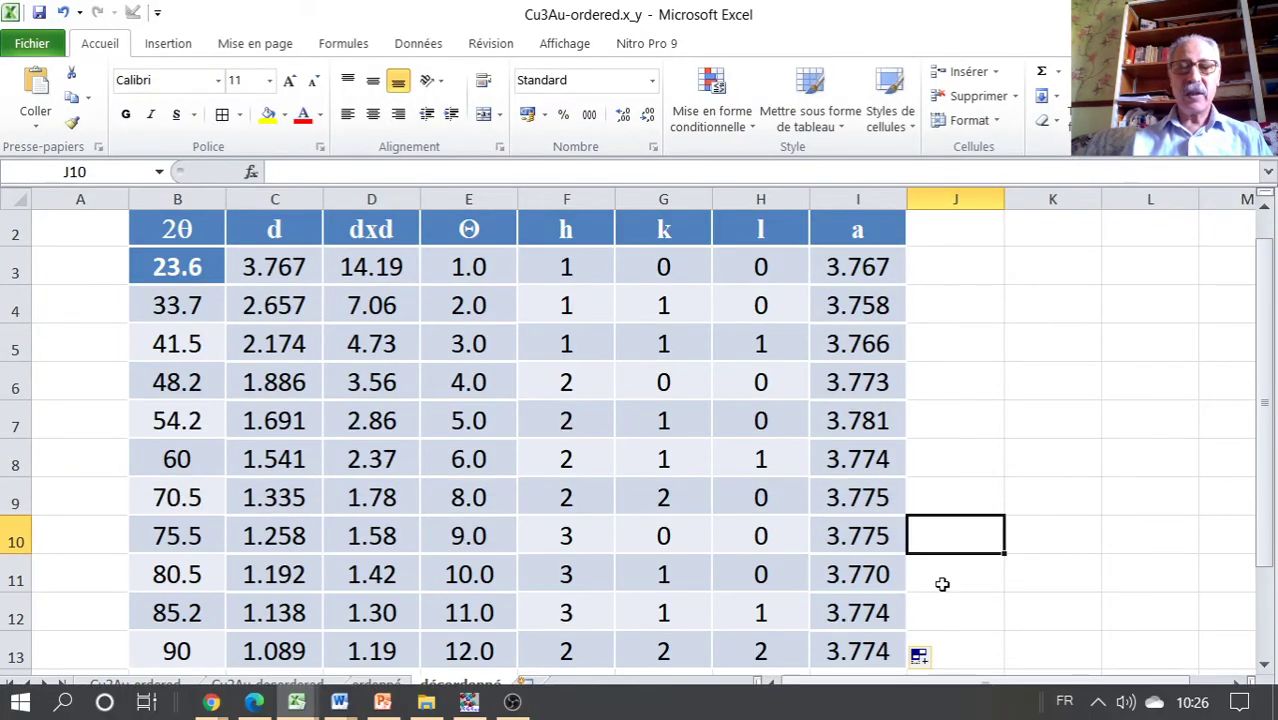
pyautogui.click(397, 686)
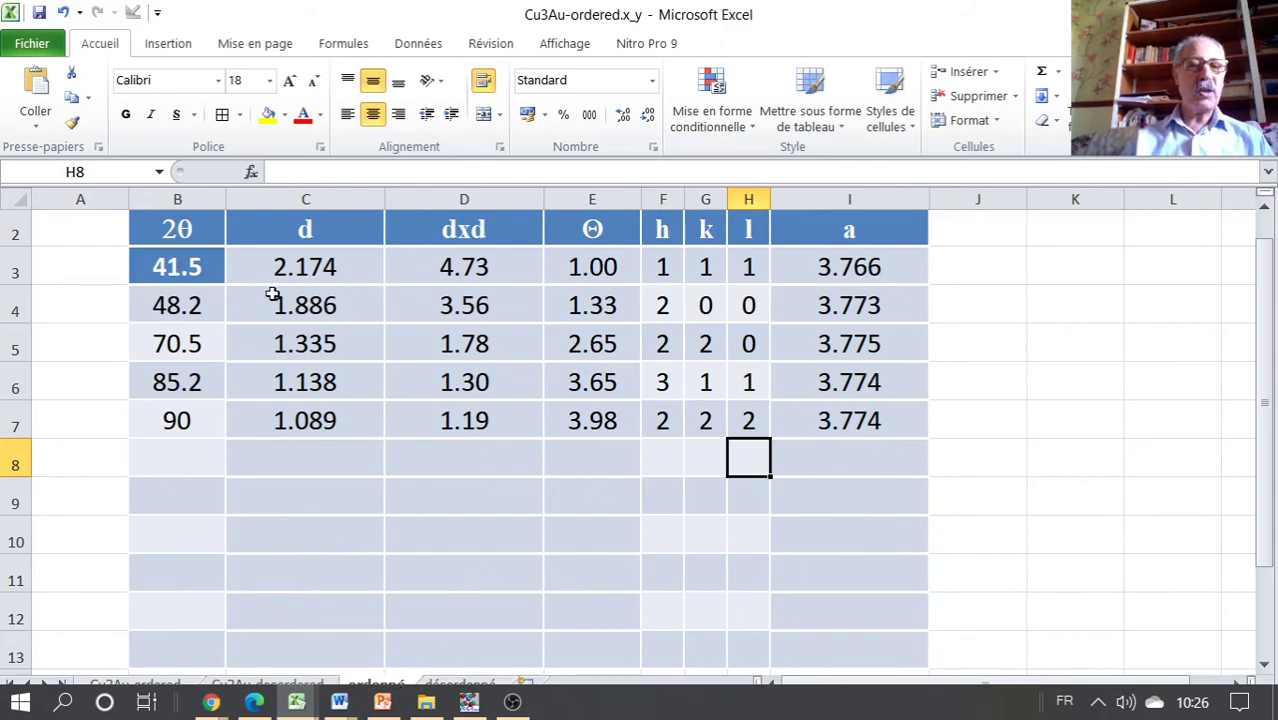
# - Clear the calculated values and indices in C4:I7 and the h, k, l entries in row 3
pyautogui.moveTo(274, 302); pyautogui.dragTo(890, 416)
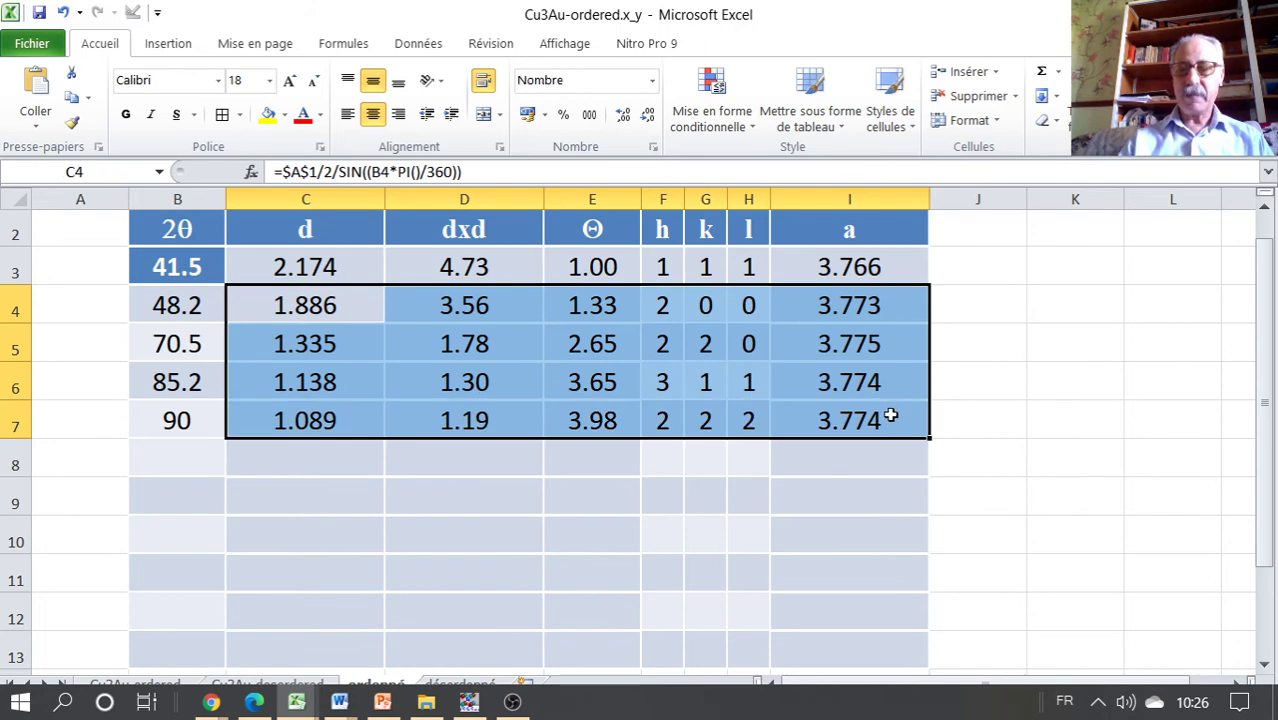
pyautogui.press('Delete')
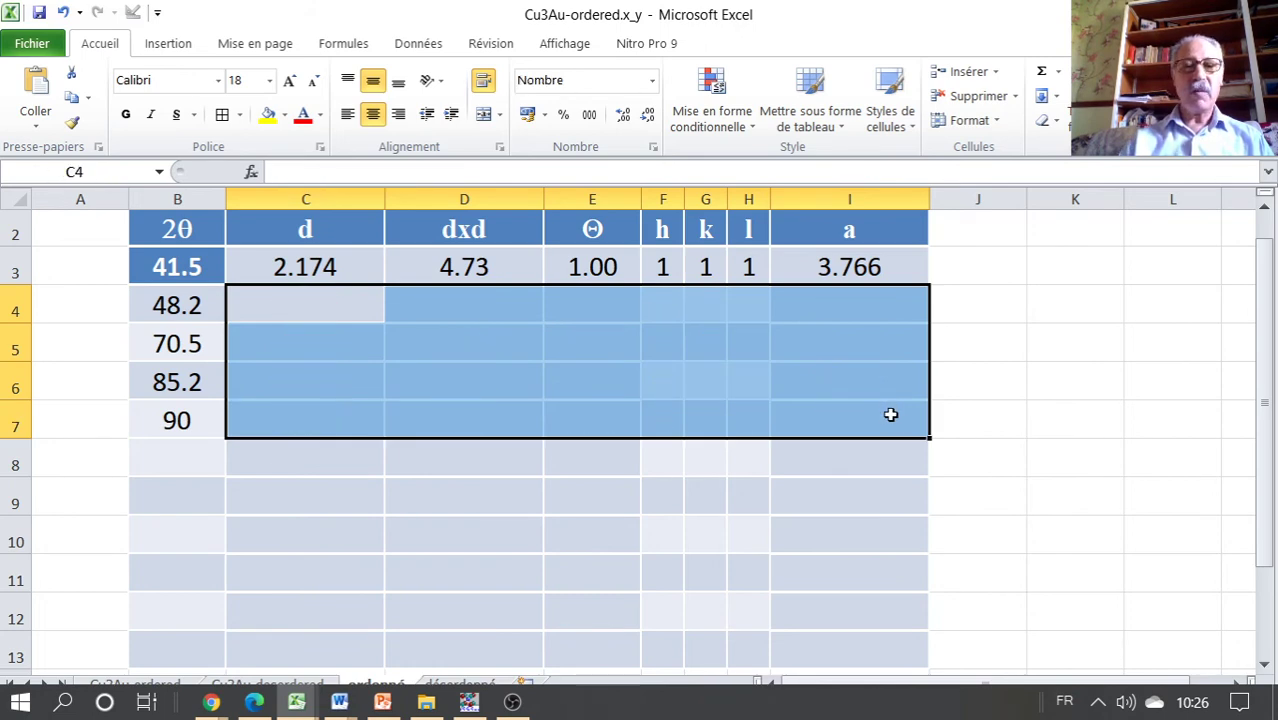
pyautogui.click(661, 265)
pyautogui.moveTo(688, 265); pyautogui.dragTo(746, 265)
pyautogui.press('Delete')
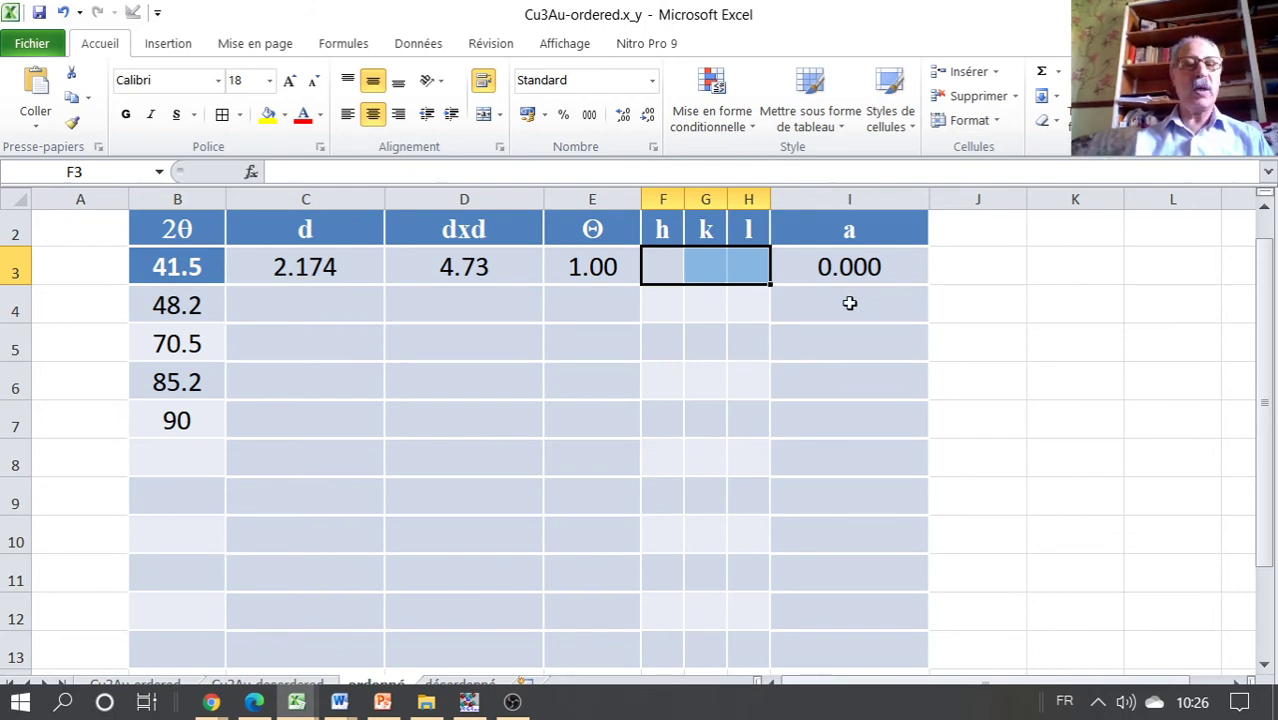
# - Check the row 3 formulas for d, dxd and Θ and fill each one down through row 7
pyautogui.click(187, 267)
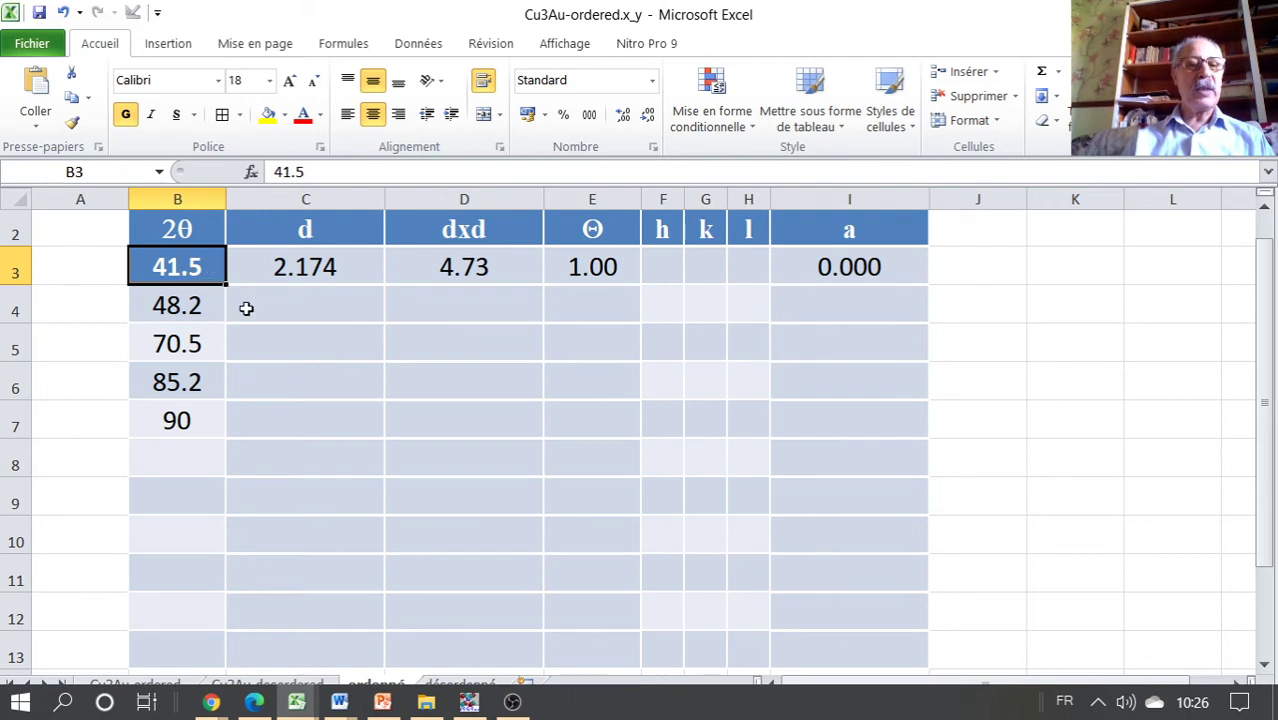
pyautogui.click(207, 425)
pyautogui.click(326, 266)
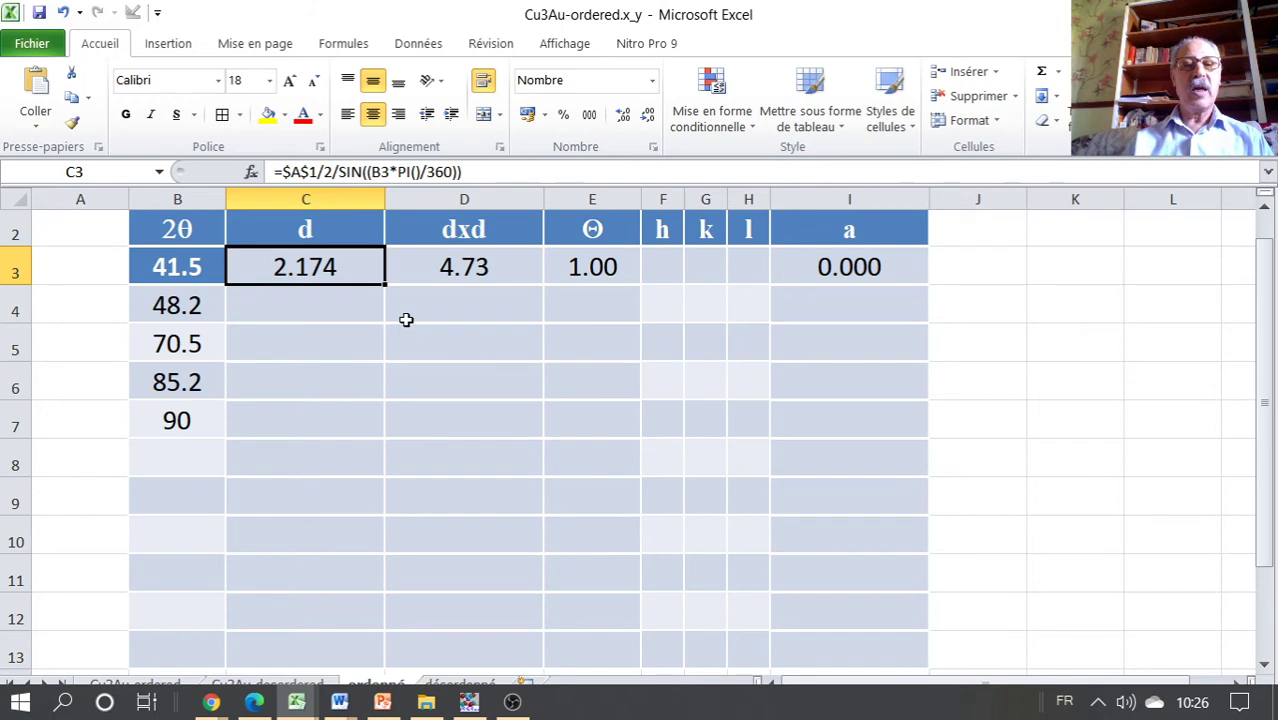
pyautogui.click(462, 265)
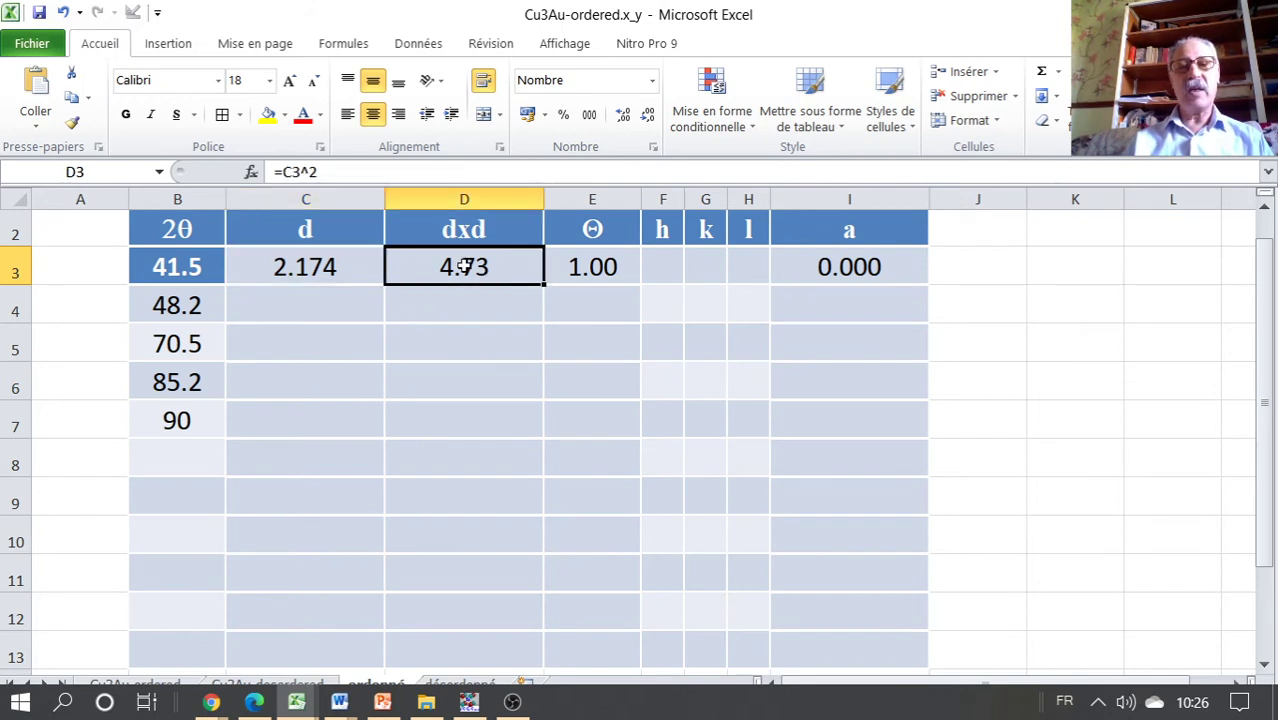
pyautogui.click(585, 265)
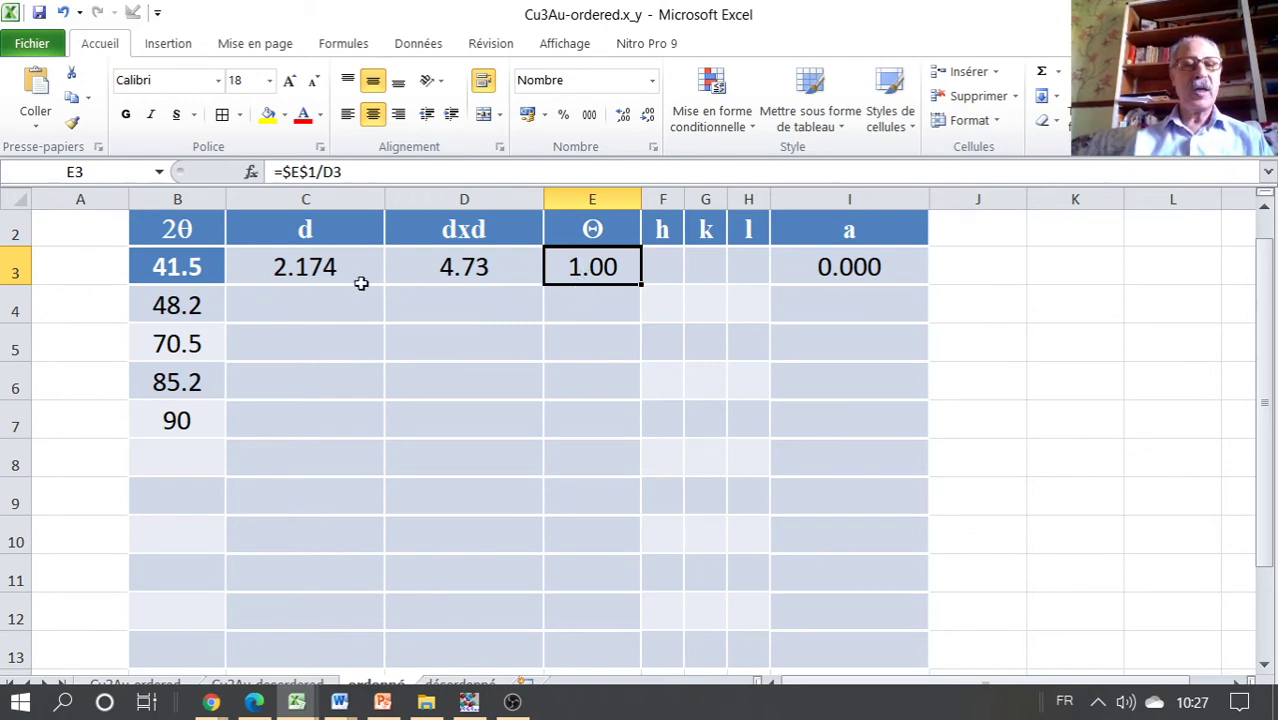
pyautogui.click(323, 264)
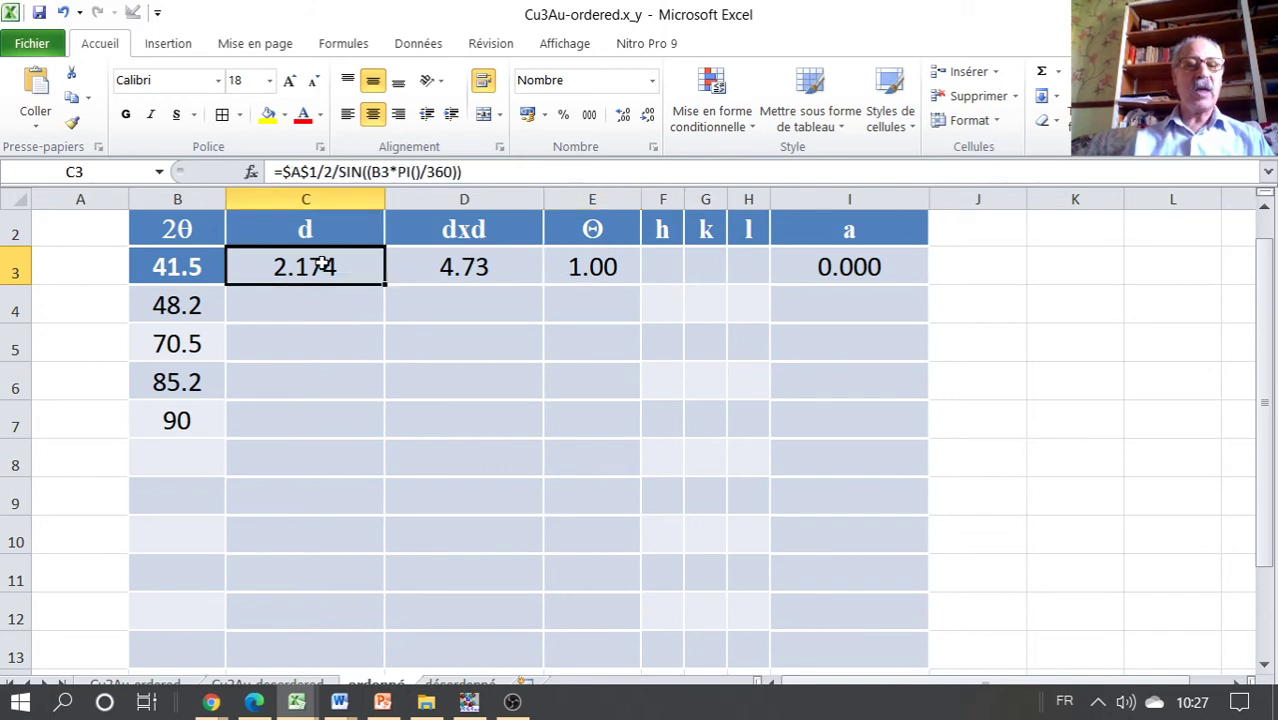
pyautogui.doubleClick(384, 289)
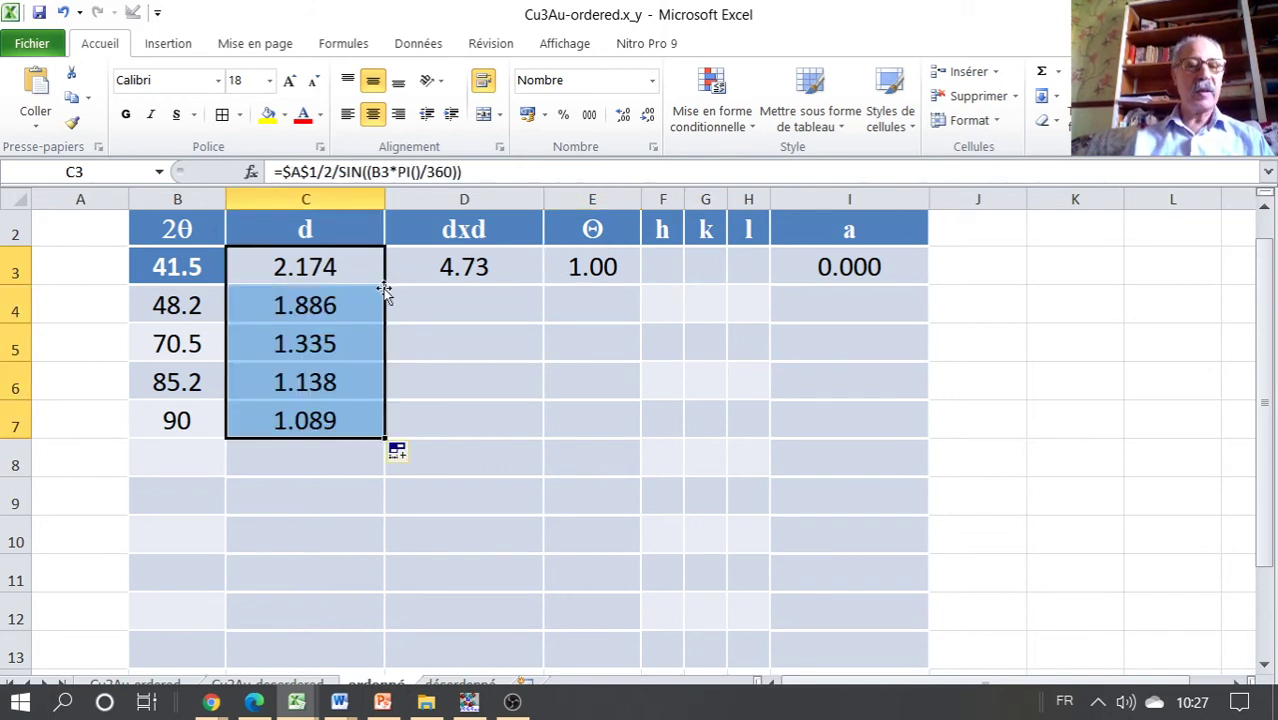
pyautogui.click(478, 263)
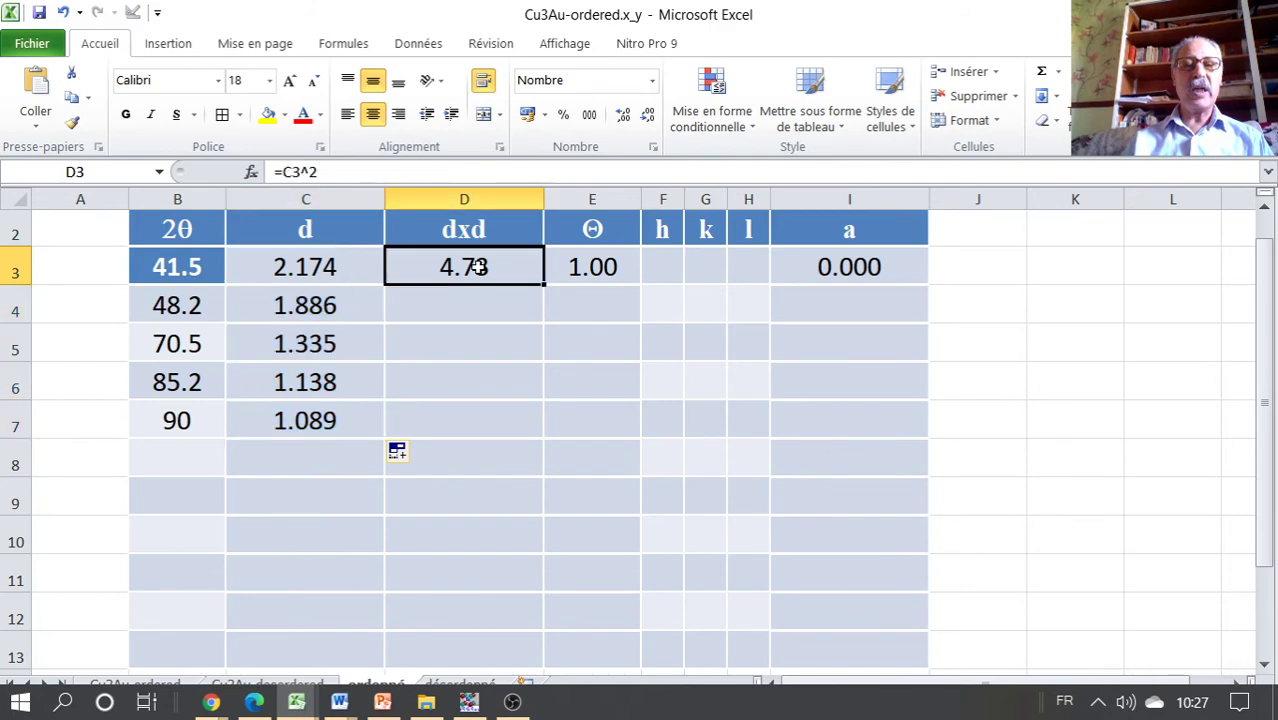
pyautogui.doubleClick(543, 287)
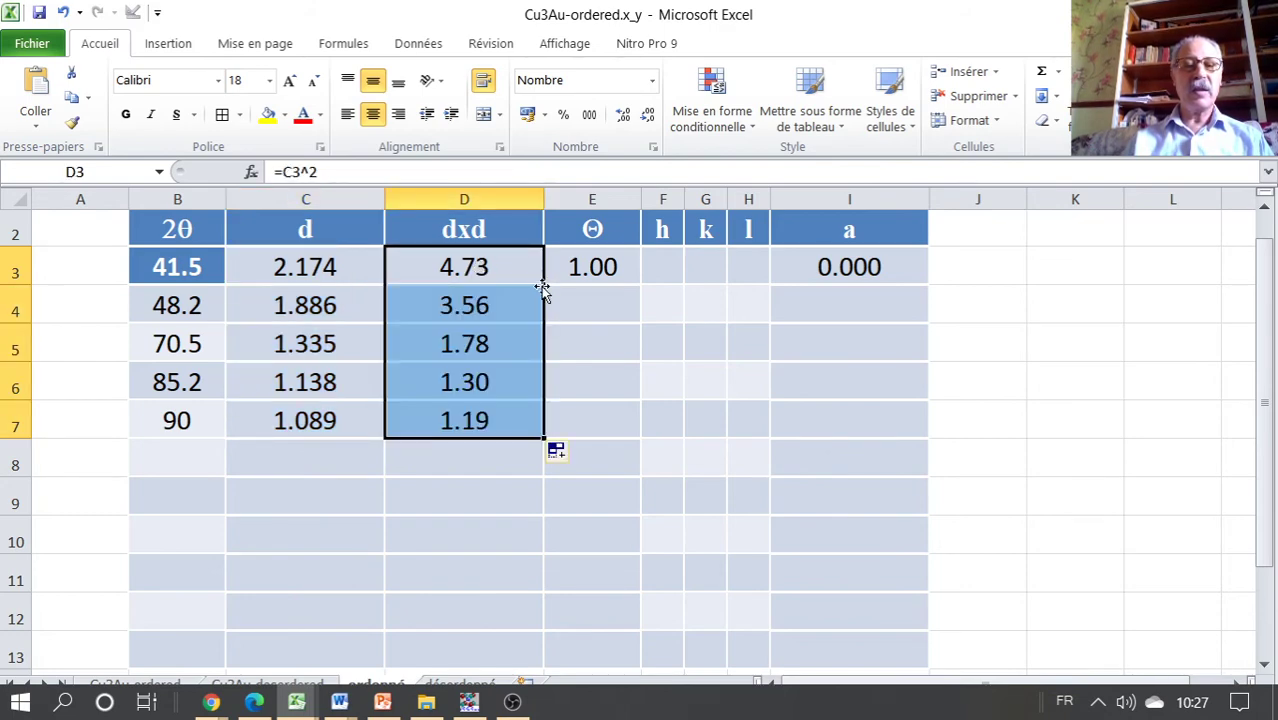
pyautogui.click(591, 267)
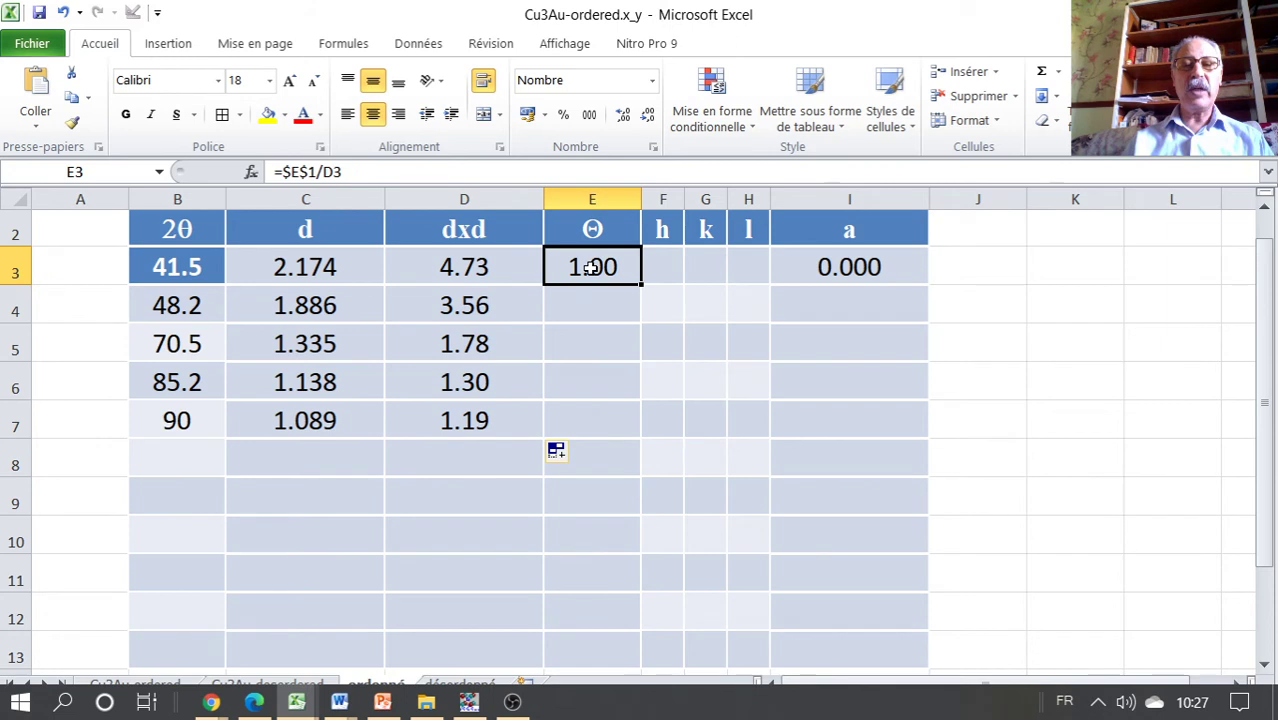
pyautogui.doubleClick(640, 286)
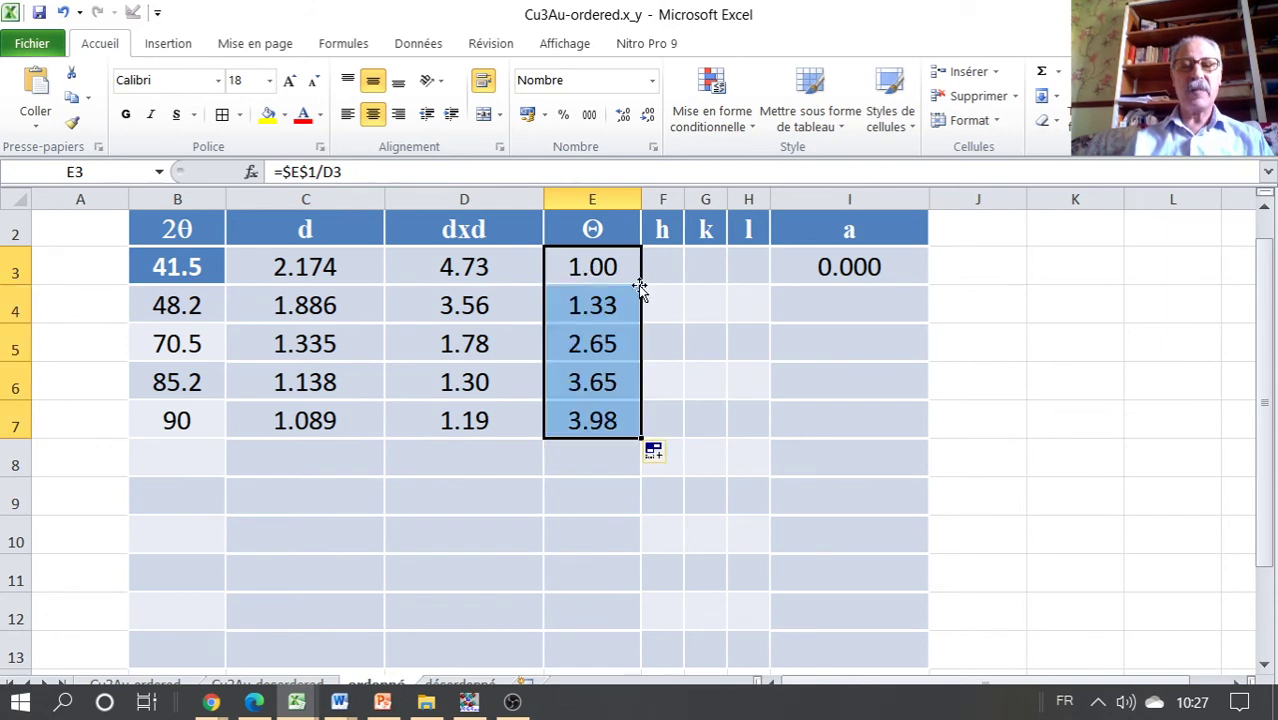
pyautogui.click(599, 475)
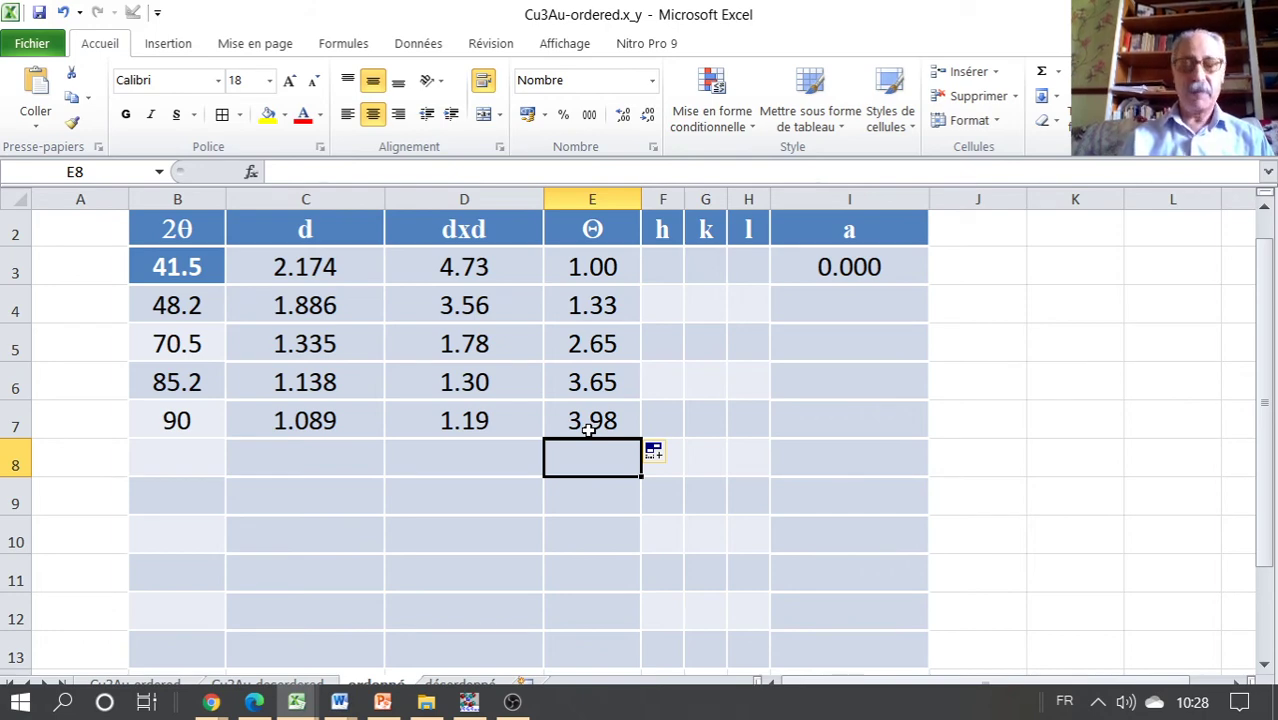
# - Enter the Miller indices h = 1, k = 1, l = 1 for the 41.5 peak in row 3
pyautogui.click(669, 268)
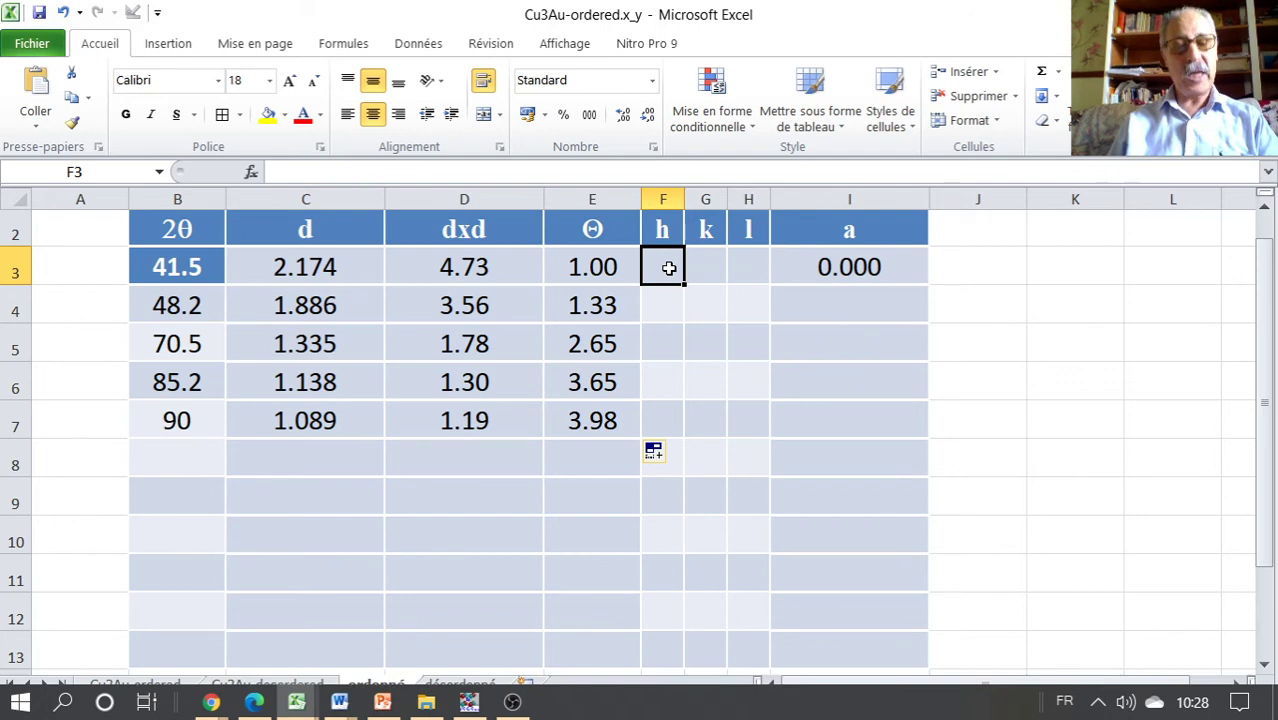
pyautogui.write('1')
pyautogui.press('Tab')
pyautogui.write('1')
pyautogui.press('Tab')
pyautogui.write('1')
pyautogui.press('Down')
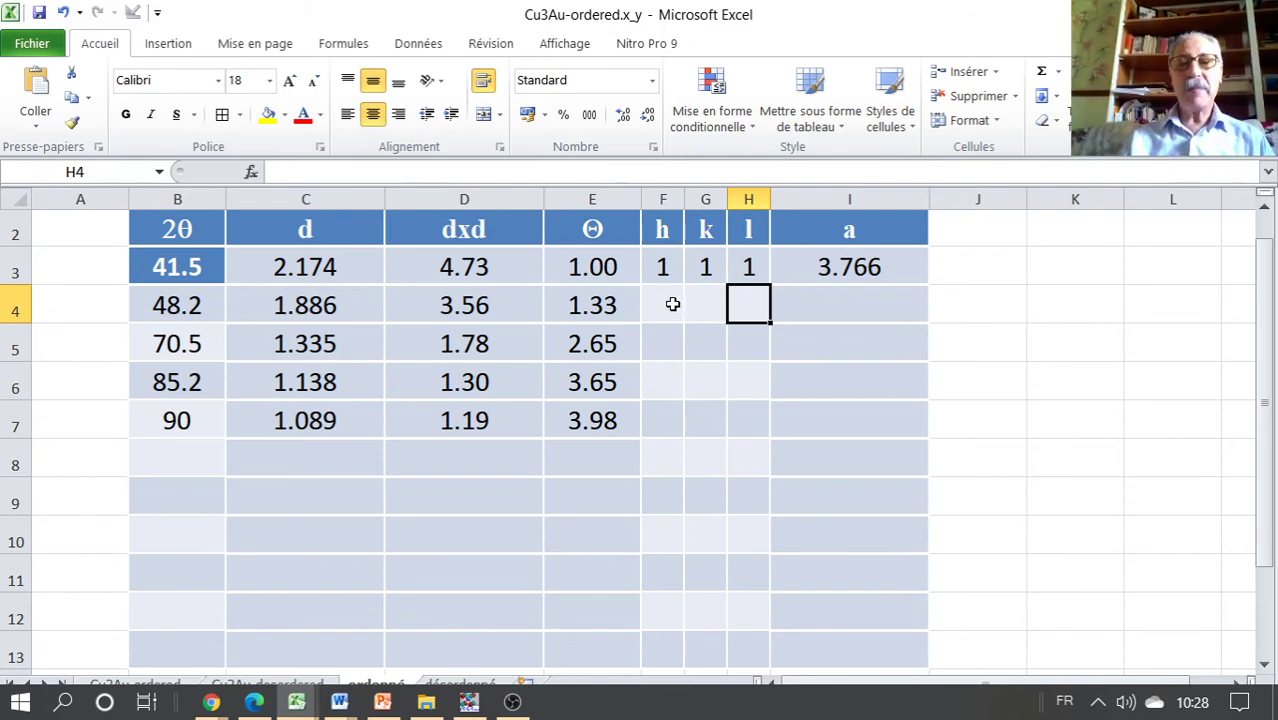
# - Enter the Miller indices h = 2, k = 0, l = 0 for the 48.2 peak in row 4
pyautogui.click(672, 304)
pyautogui.write('2')
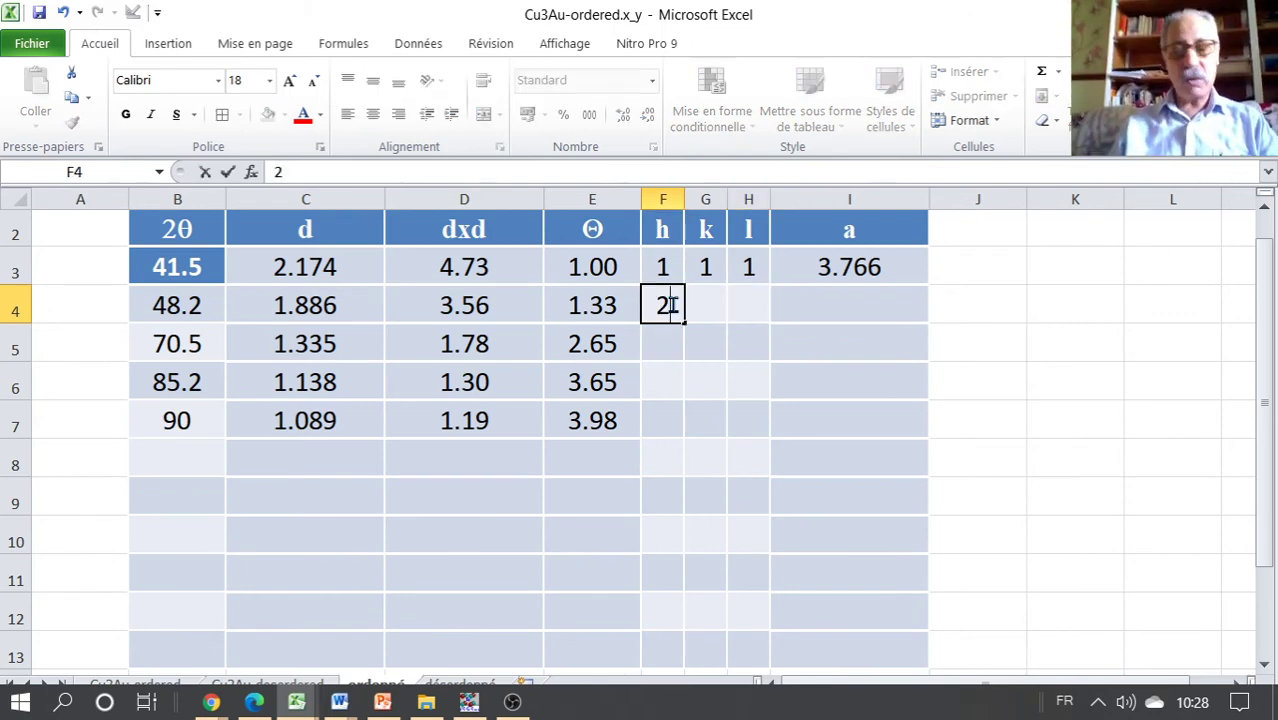
pyautogui.press('Tab')
pyautogui.write('0')
pyautogui.press('Tab')
pyautogui.write('0')
pyautogui.press('Return')
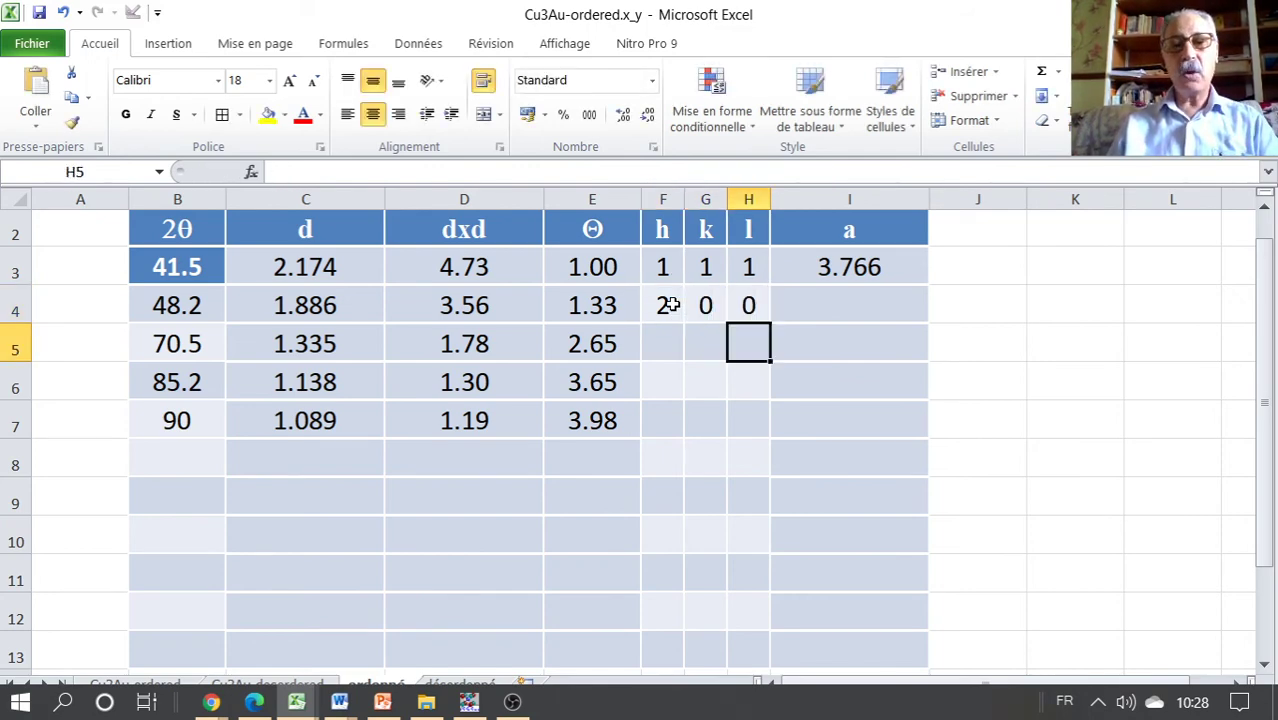
# - Enter the Miller indices h = 2, k = 2, l = 0 for the 70.5 peak in row 5
pyautogui.press('Left')
pyautogui.press('Left')
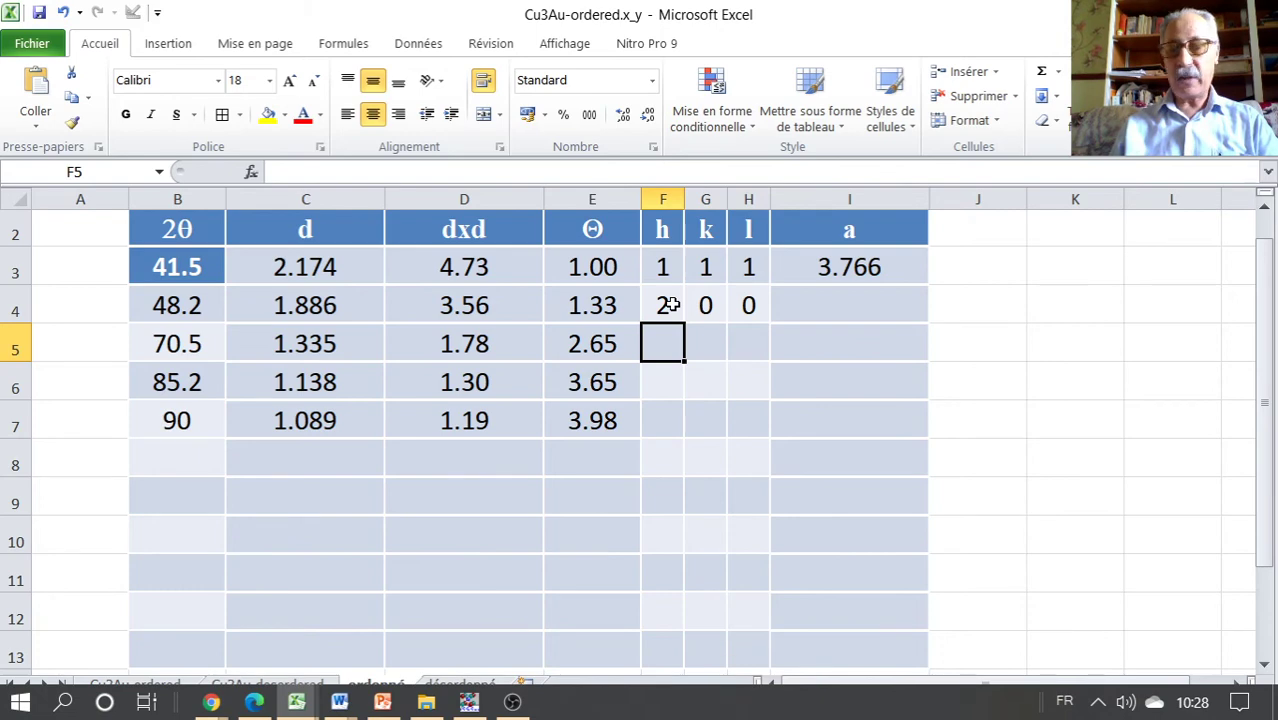
pyautogui.write('2')
pyautogui.press('Tab')
pyautogui.write('2')
pyautogui.press('Tab')
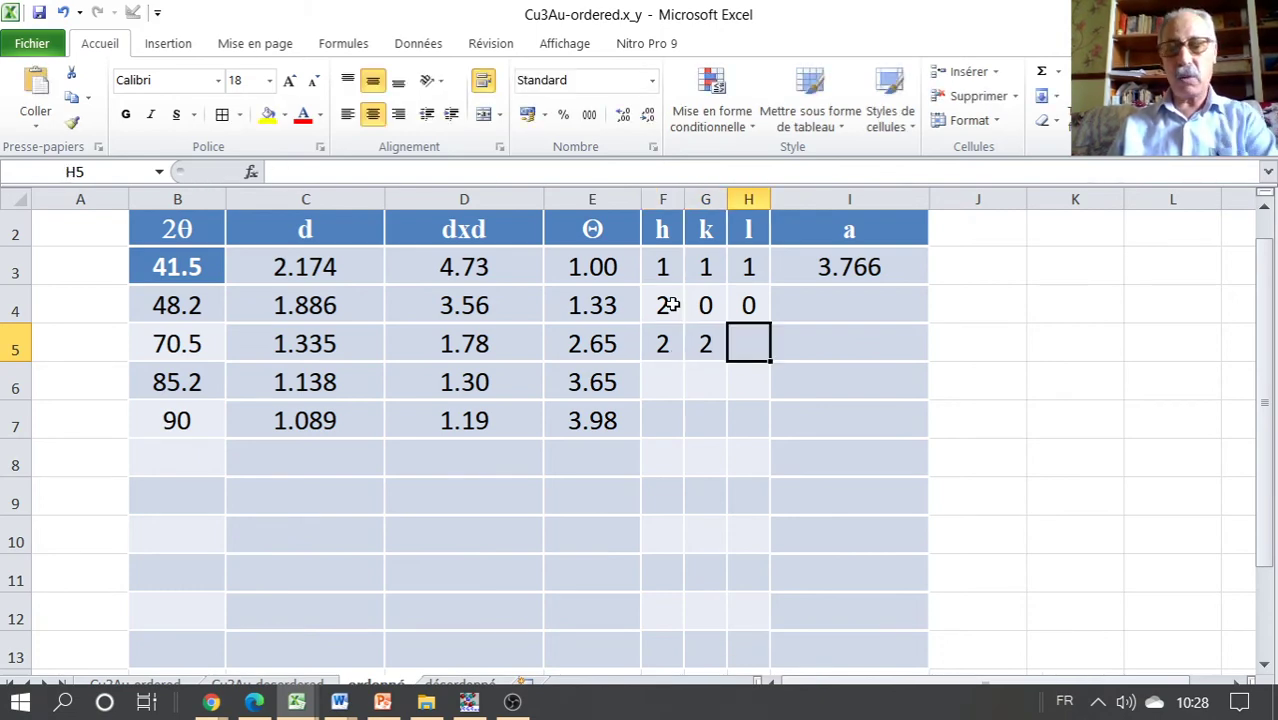
pyautogui.write('0')
pyautogui.press('Return')
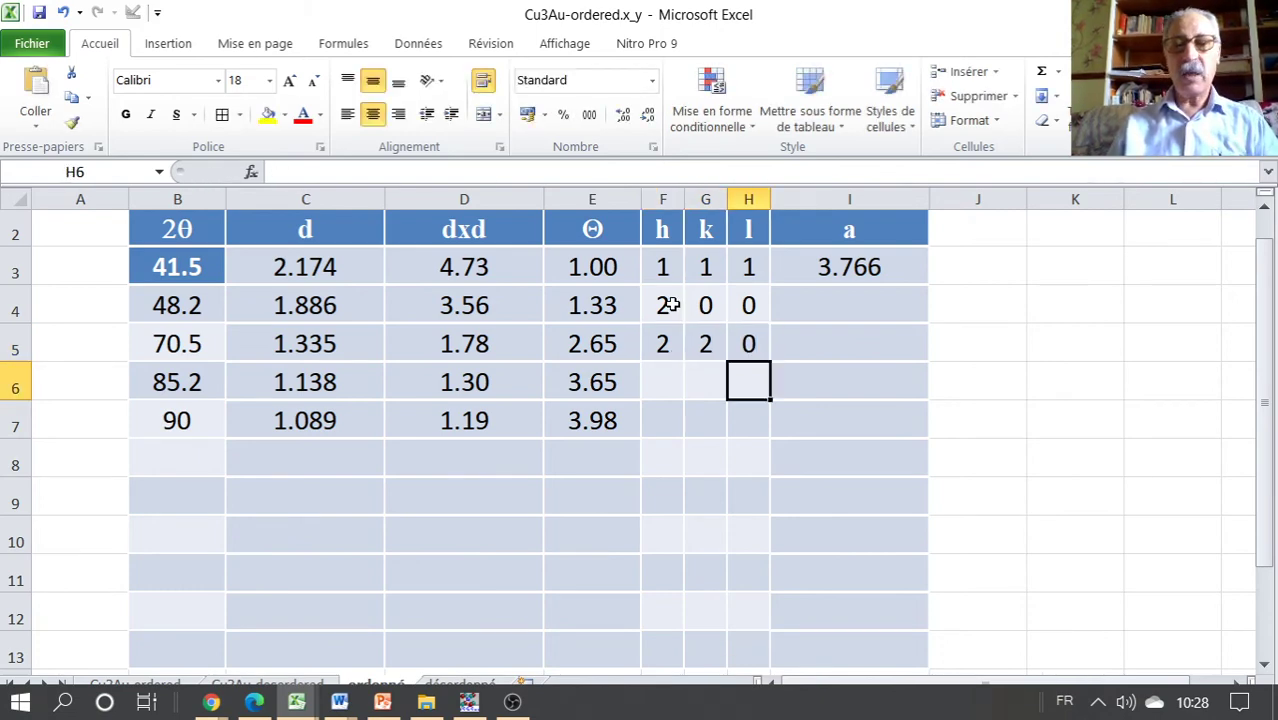
# - Enter the Miller indices h = 3, k = 1, l = 1 for the 85.2 peak in row 6
pyautogui.press('Left')
pyautogui.press('Left')
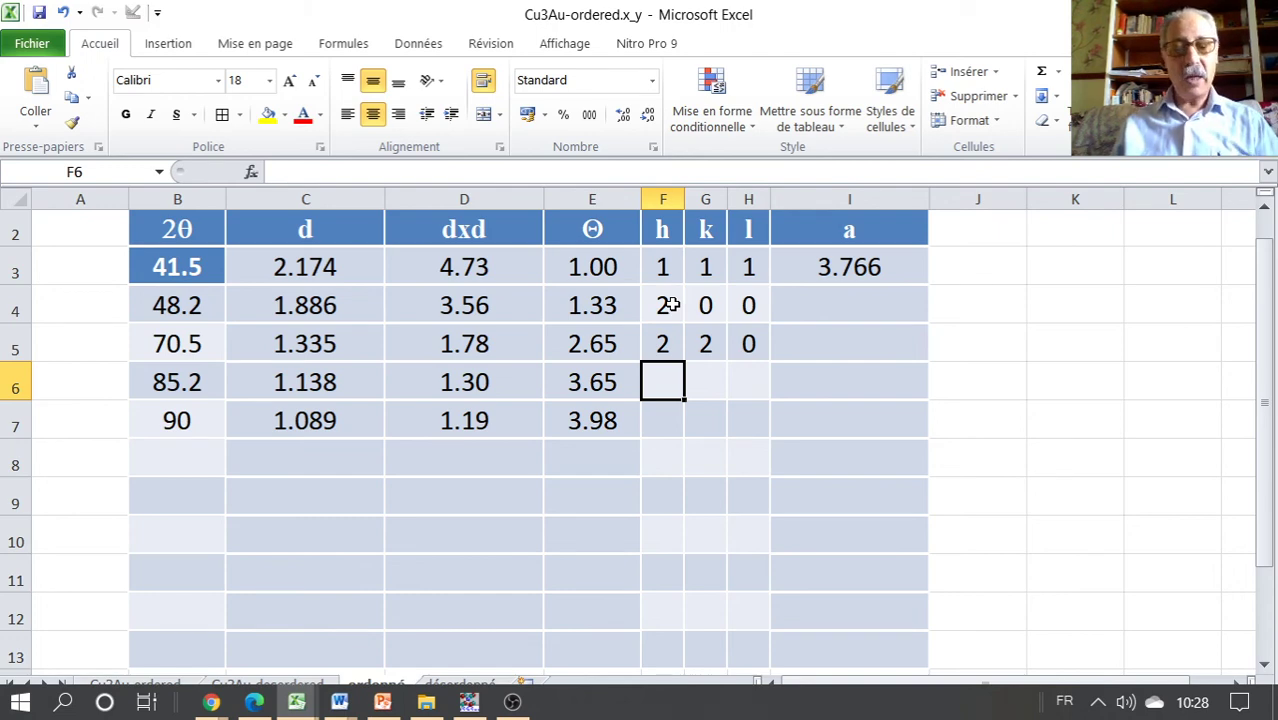
pyautogui.write('3')
pyautogui.press('Tab')
pyautogui.write('1')
pyautogui.press('Tab')
pyautogui.write('1')
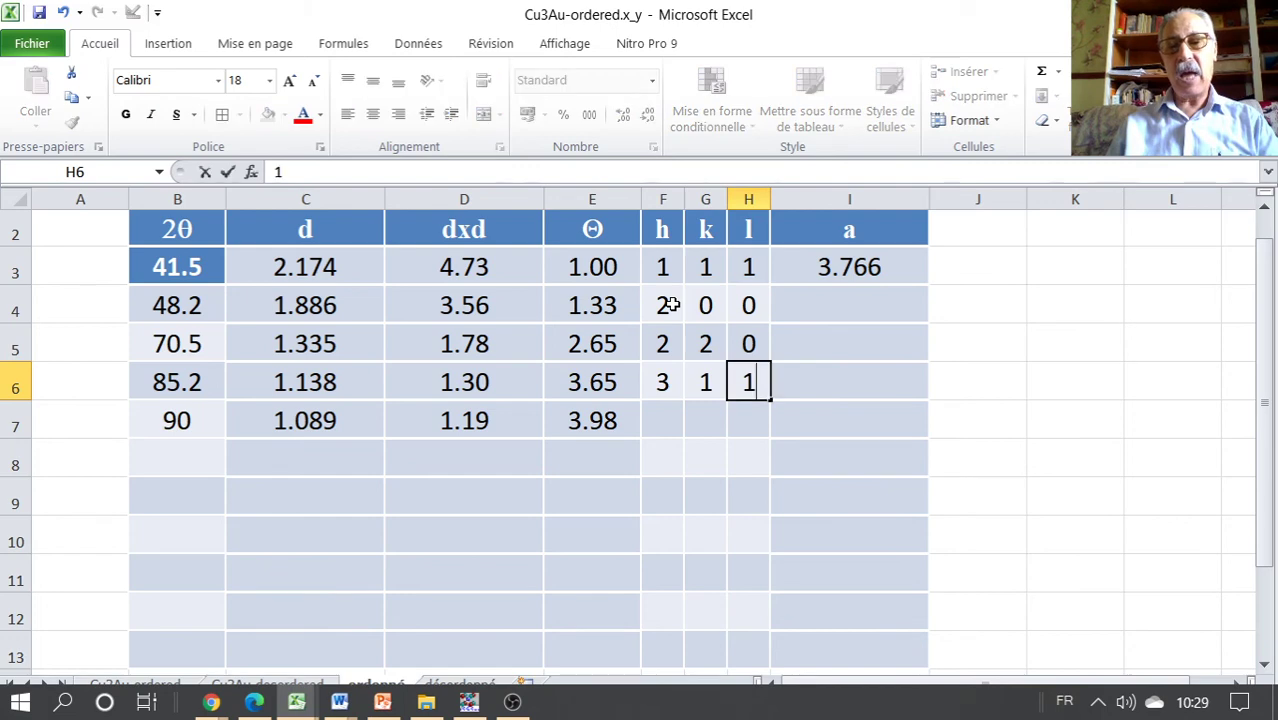
pyautogui.press('Down')
# - Enter the Miller indices h = 2, k = 2, l = 2 for the 90 peak in row 7
pyautogui.press('Left')
pyautogui.press('Left')
pyautogui.write('2')
pyautogui.press('Tab')
pyautogui.write('2')
pyautogui.press('Tab')
pyautogui.write('2')
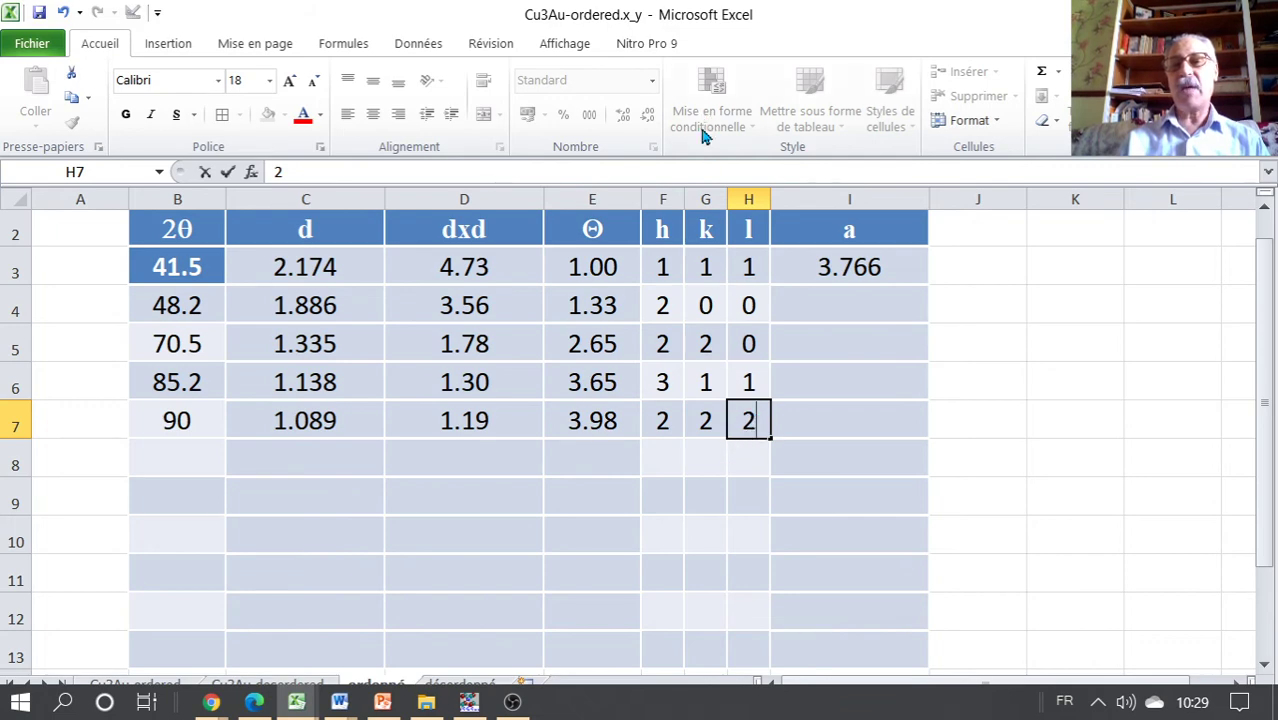
pyautogui.click(669, 458)
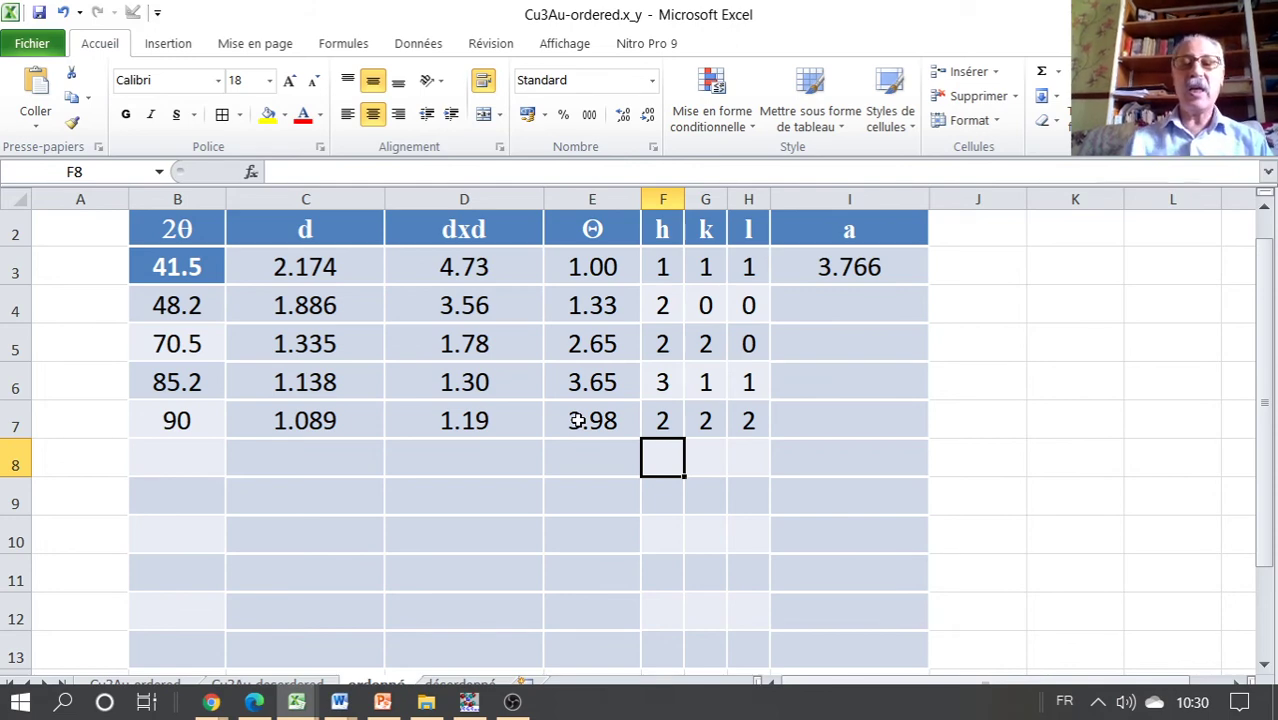
# - Fill the lattice parameter formula from I3 down column a through row 7
pyautogui.click(845, 268)
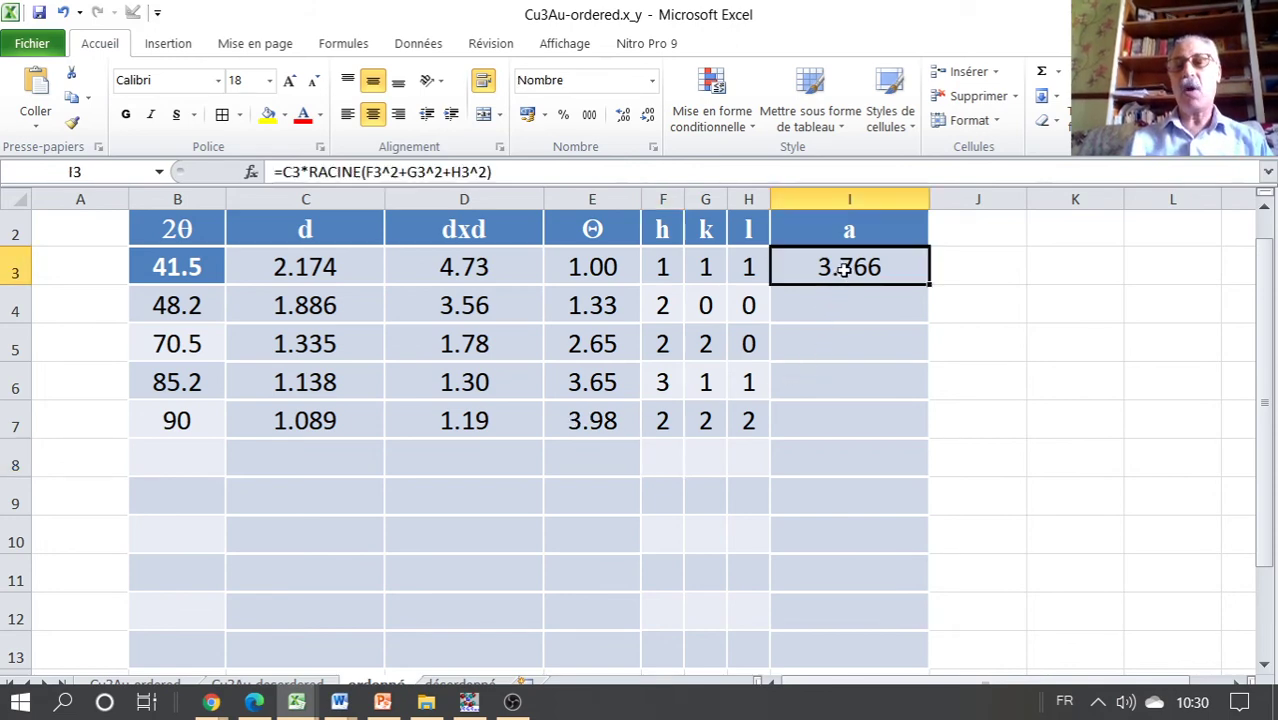
pyautogui.doubleClick(930, 285)
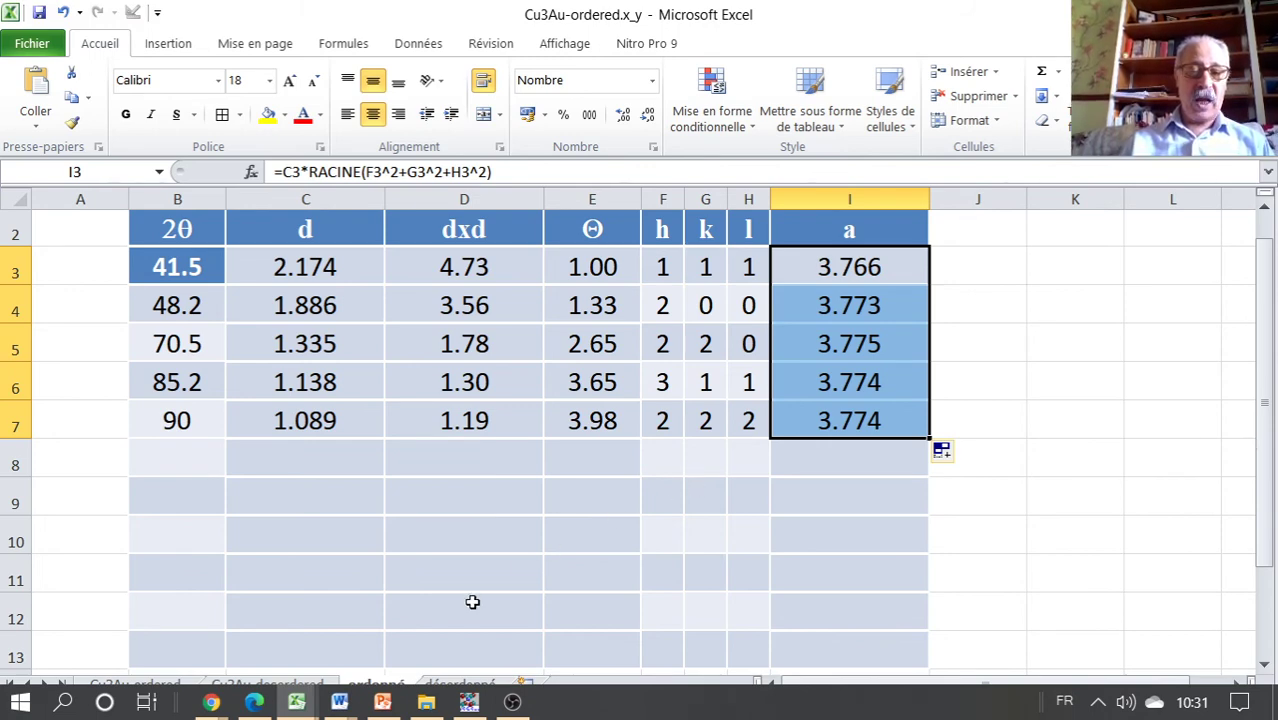
# - Switch to the PowerPoint presentation and show slide 5 with the ordered Cu3Au diffractogram and its superstructure lines
pyautogui.click(383, 703)
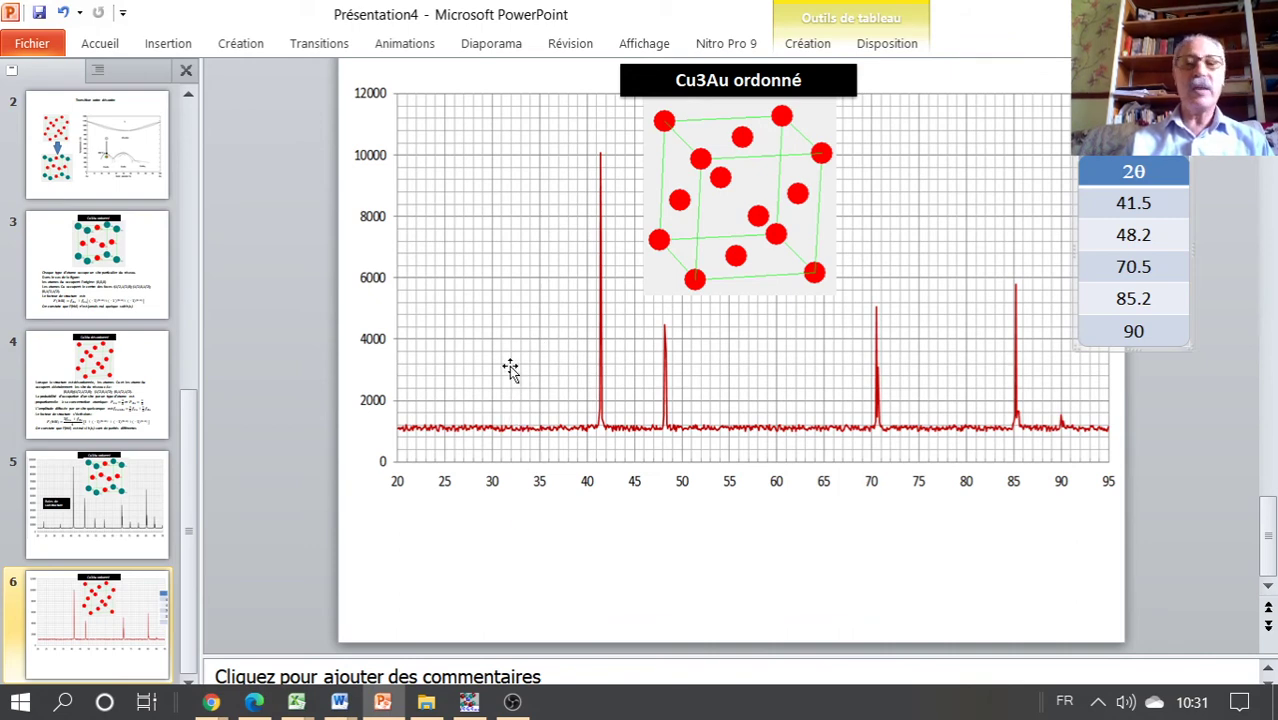
pyautogui.click(116, 491)
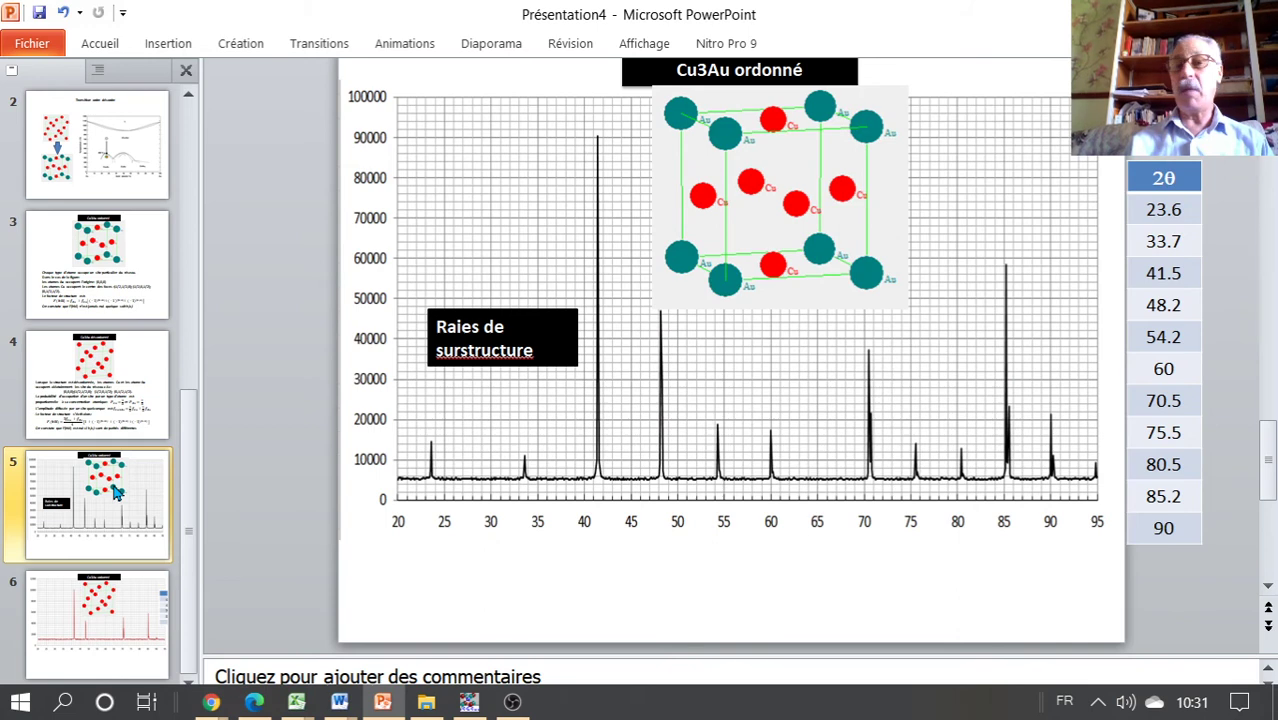